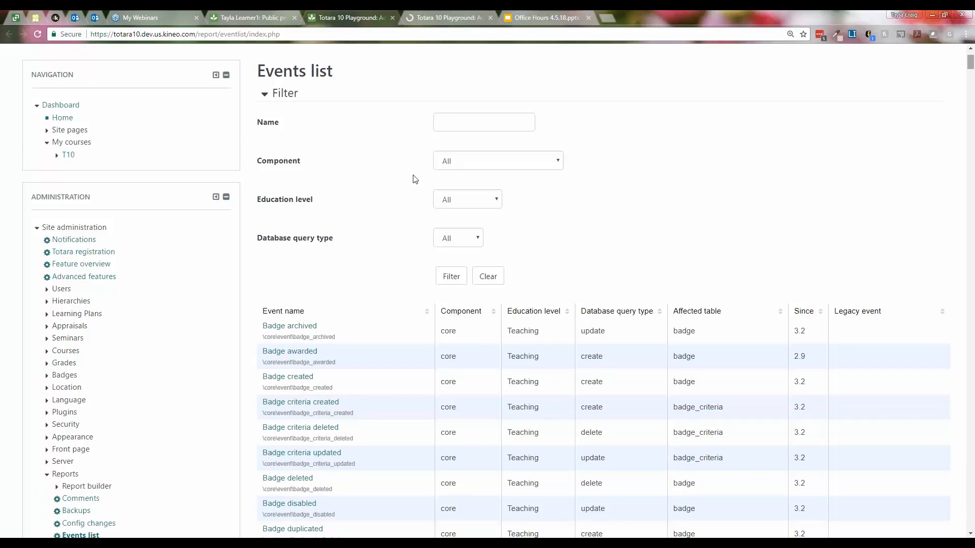
Filter the events list to the Quiz component and look through the matching events
click(491, 166)
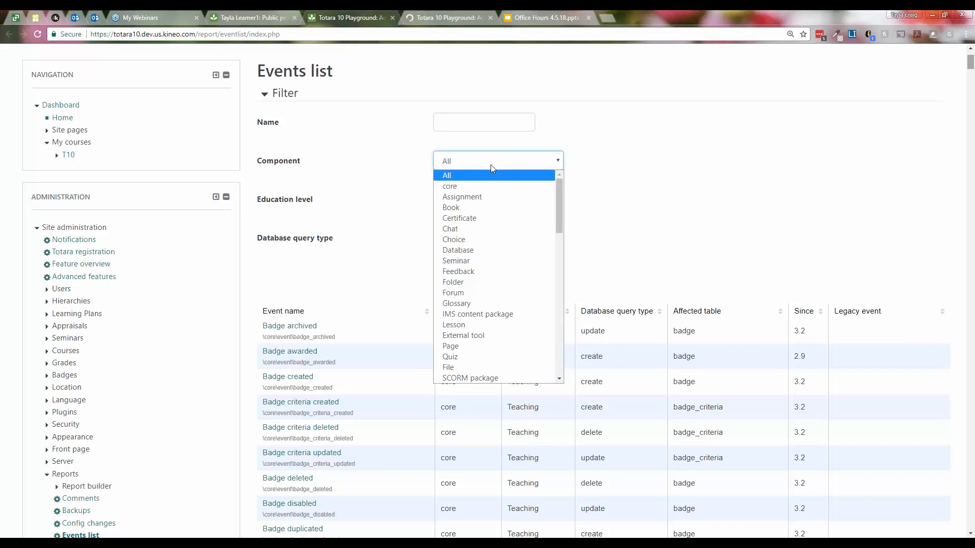
click(451, 356)
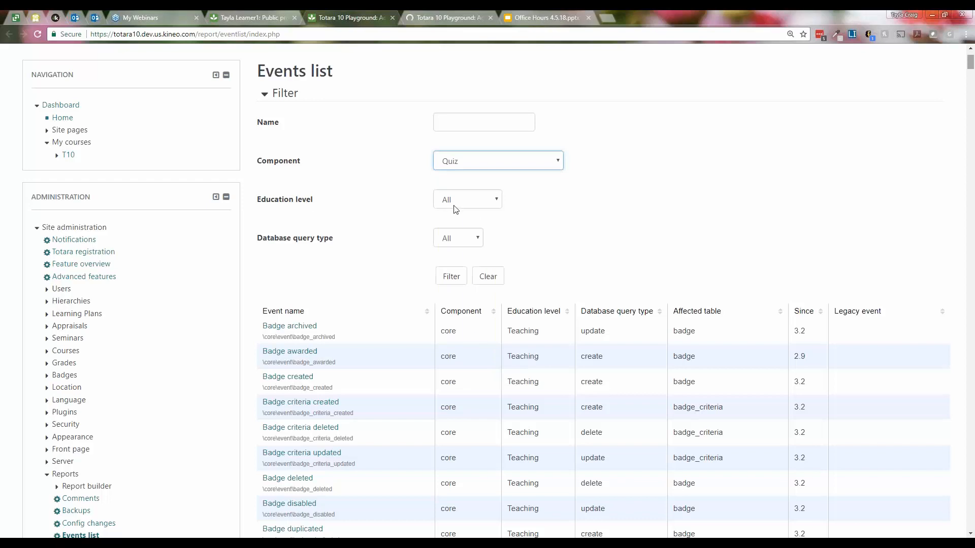
click(451, 279)
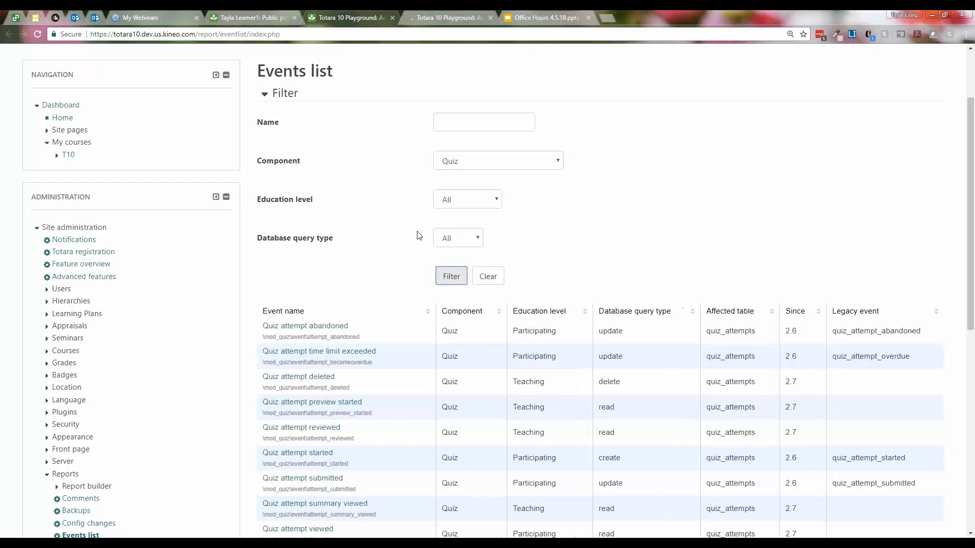
scroll(397, 279, down, 3)
scroll(404, 265, down, 5)
scroll(418, 266, up, 5)
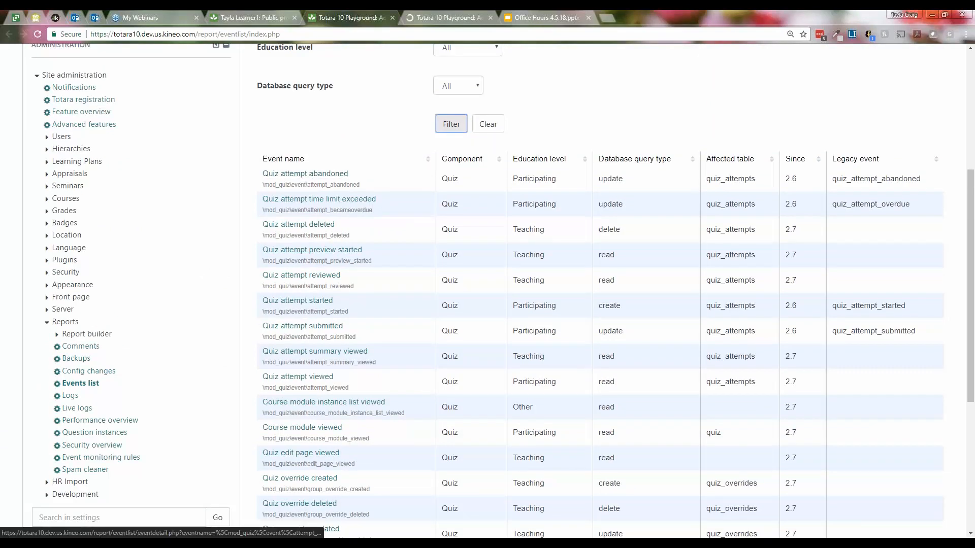
Open the details of the Quiz attempt time limit exceeded event and read its explanation
click(301, 203)
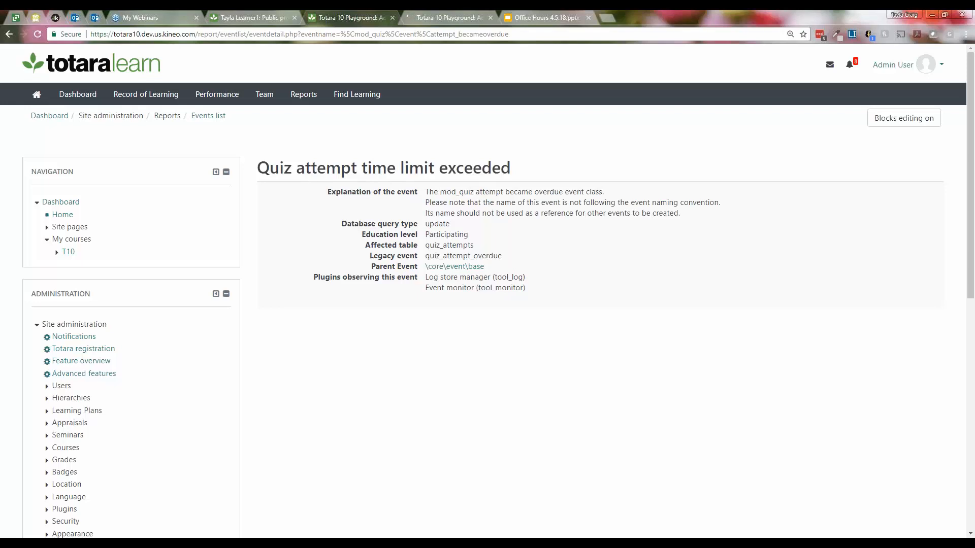
drag(330, 193, 691, 215)
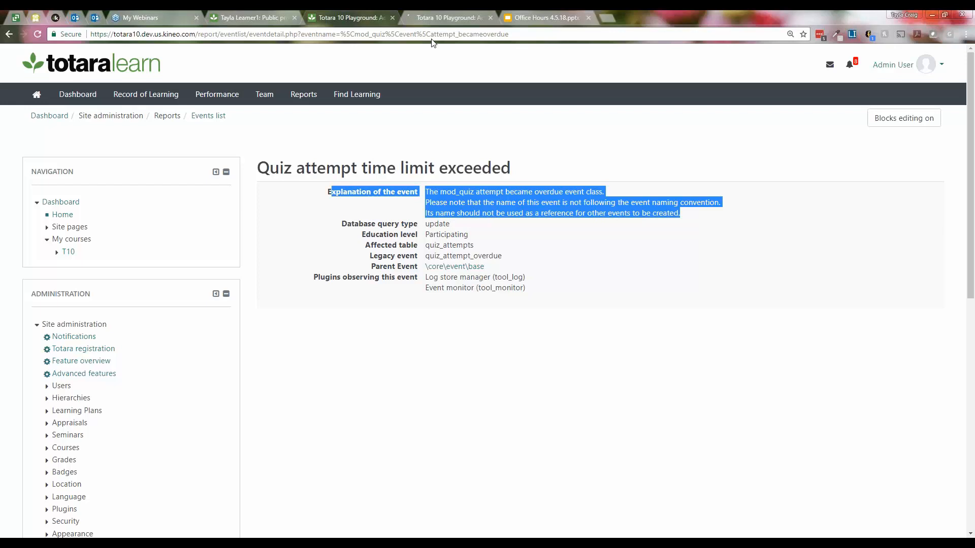
Go to the site-level event monitoring rules and read the help on enabling or disabling event monitoring
click(455, 15)
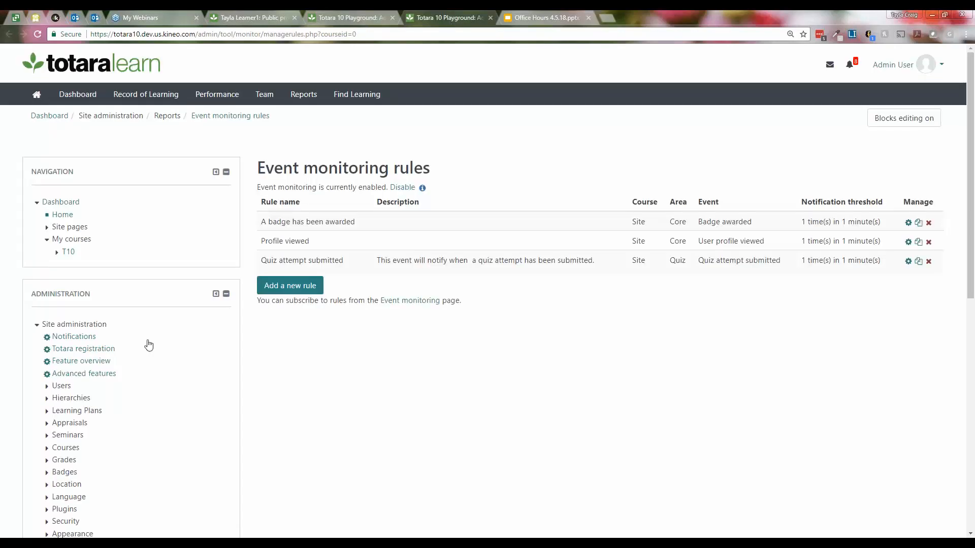
scroll(44, 408, down, 6)
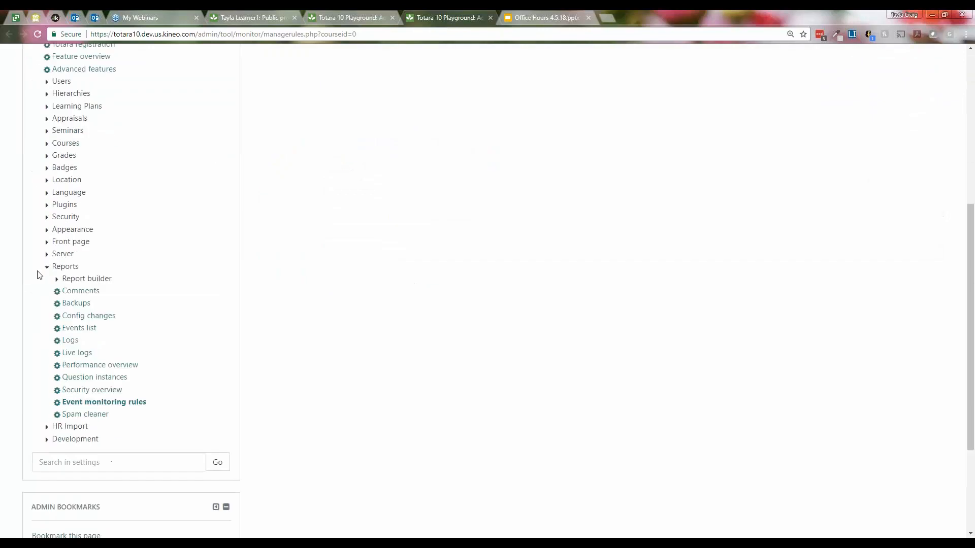
click(132, 402)
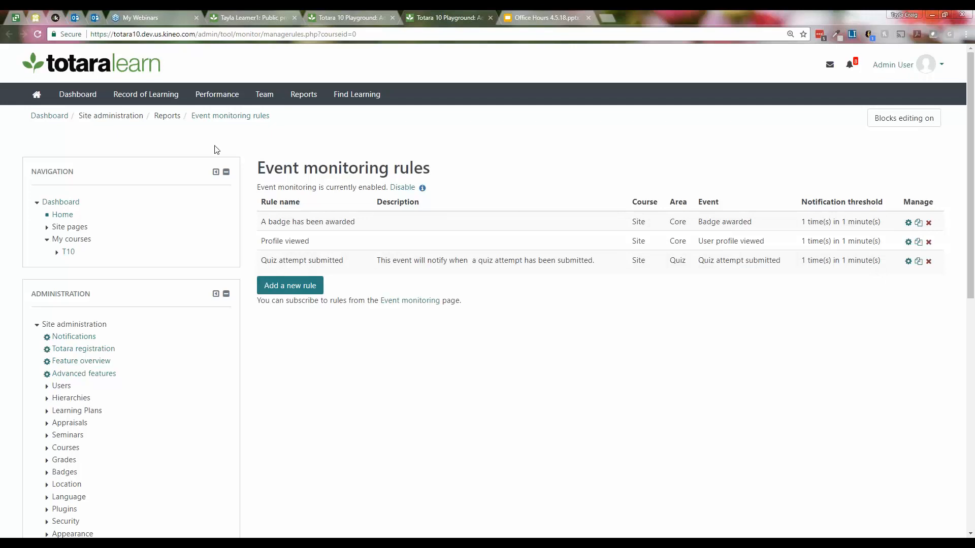
drag(257, 187, 386, 189)
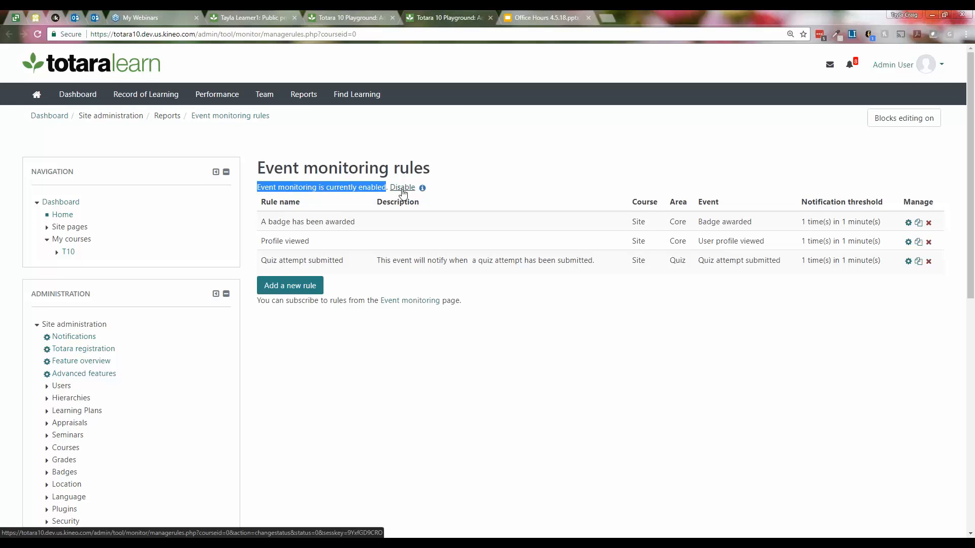
click(422, 188)
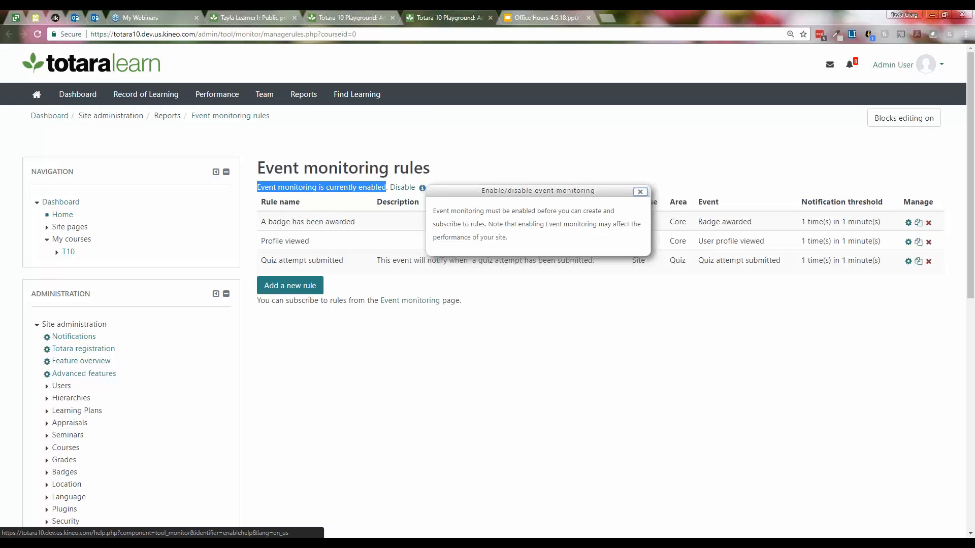
click(422, 188)
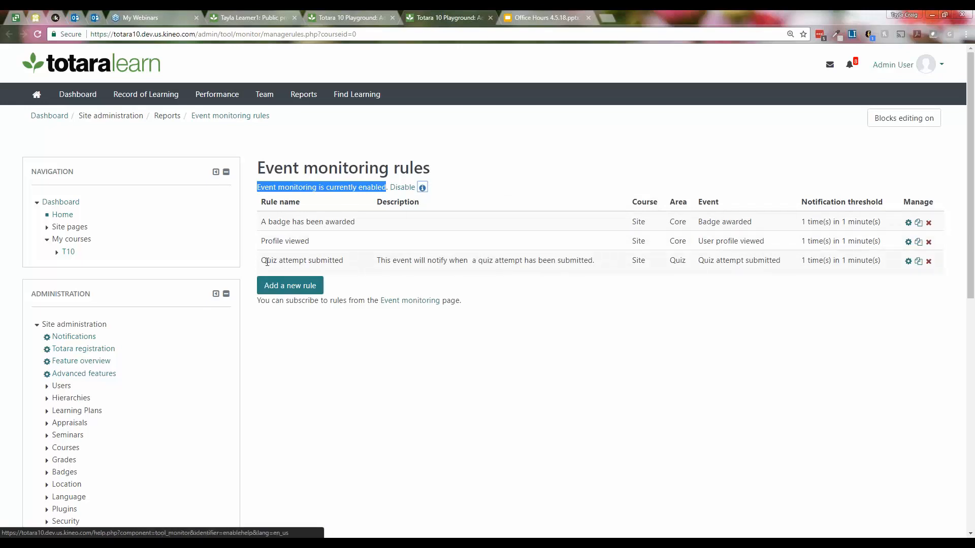
Review the names, areas and events of the existing site monitoring rules
drag(266, 221, 327, 221)
drag(274, 241, 344, 260)
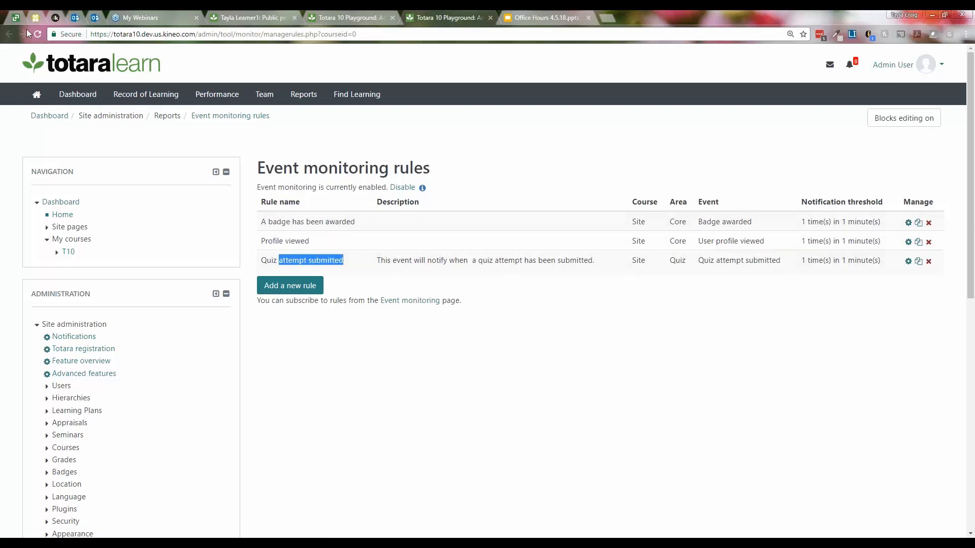
scroll(449, 231, down, 1)
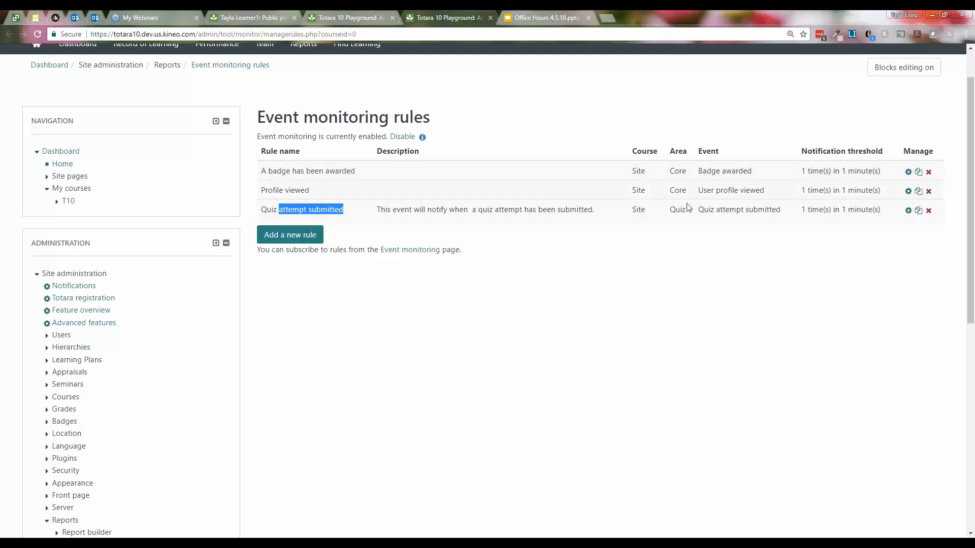
drag(669, 171, 766, 197)
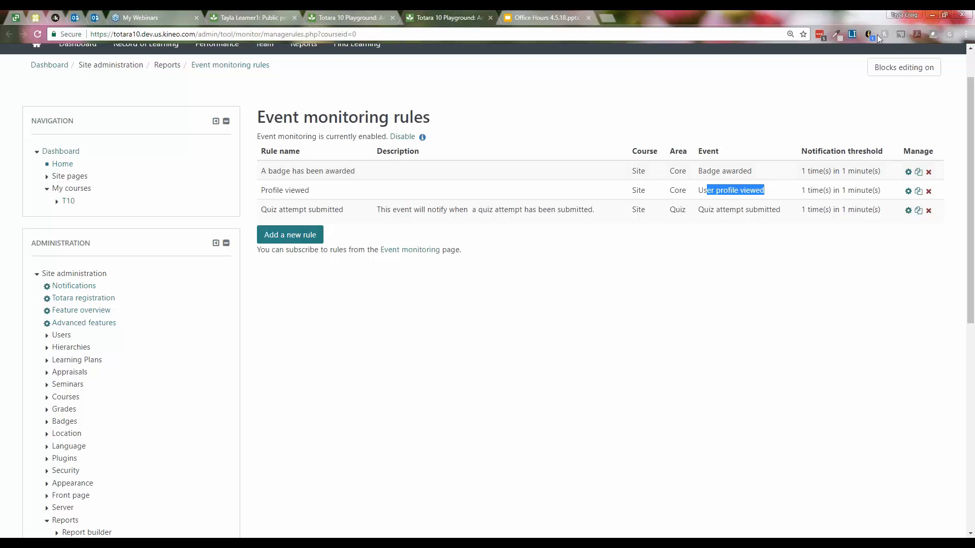
Switch to the instructor's Firefox session and open the event monitoring test course from the dashboard
key(alt+Tab)
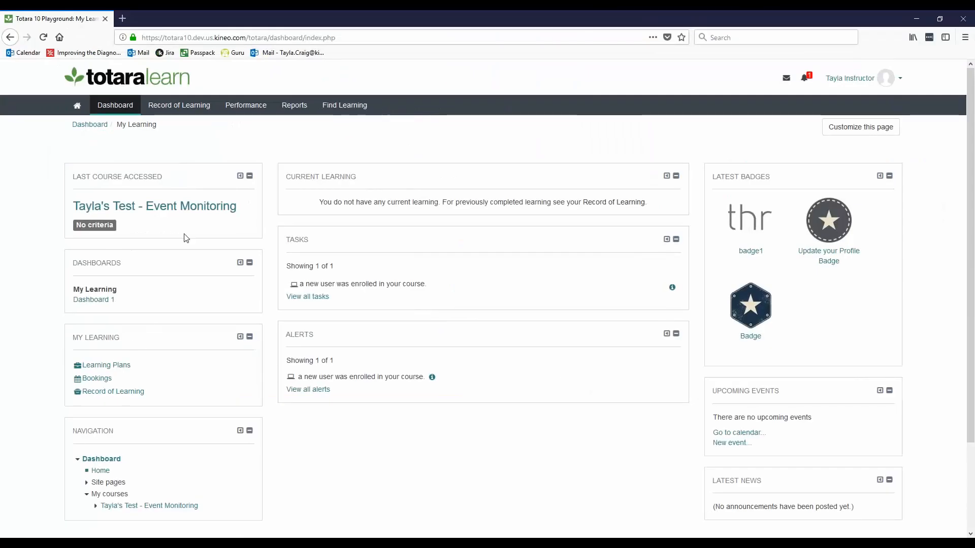
scroll(185, 488, down, 2)
click(131, 458)
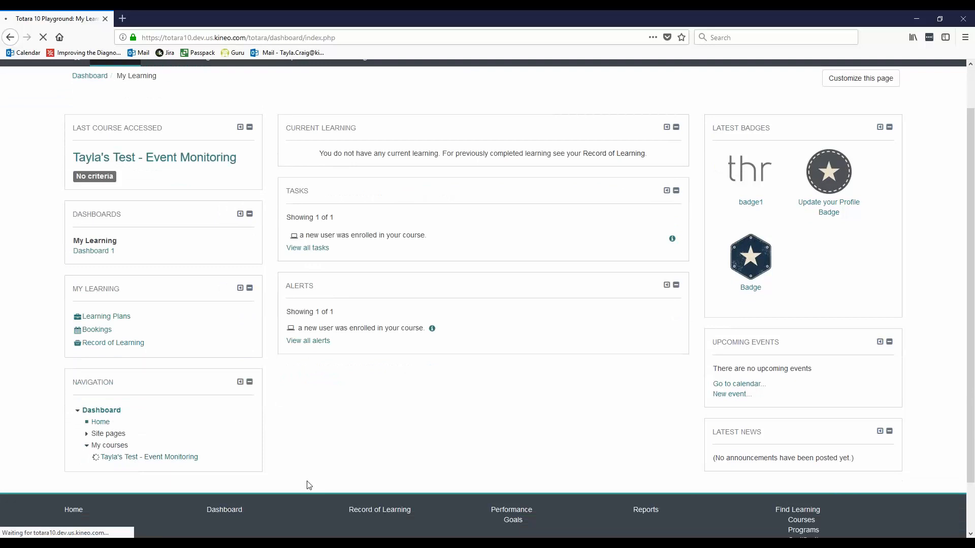
click(144, 458)
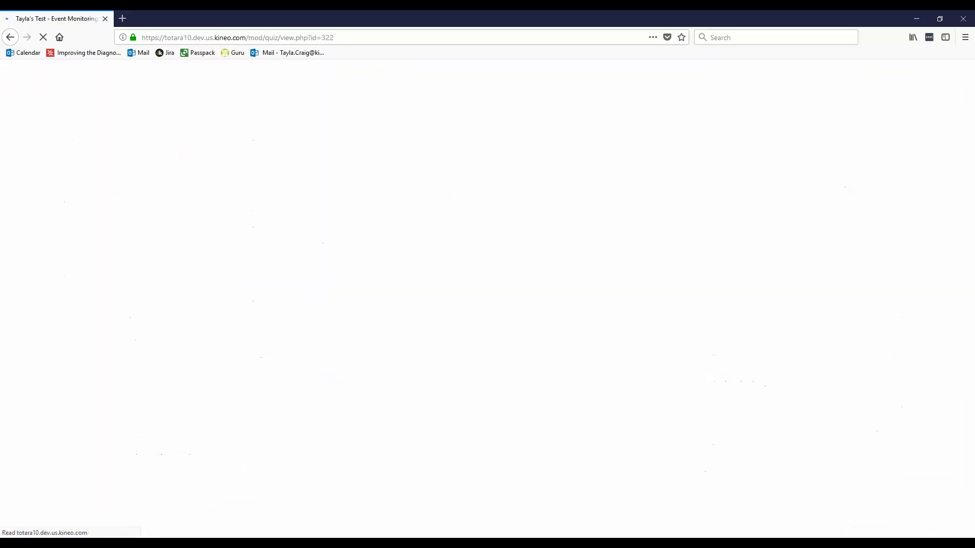
Open the event monitoring rules from the course administration reports
scroll(208, 424, down, 3)
click(77, 401)
scroll(226, 381, down, 5)
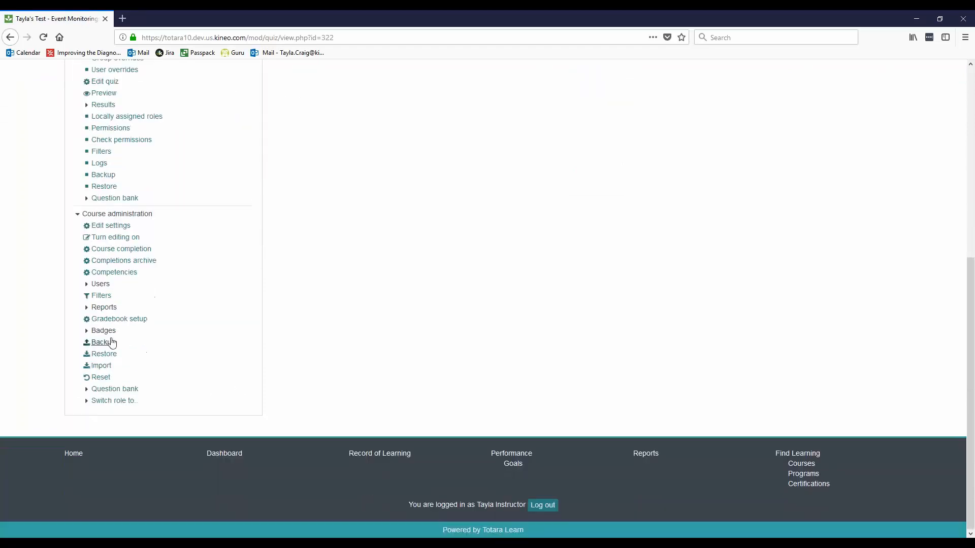
click(88, 308)
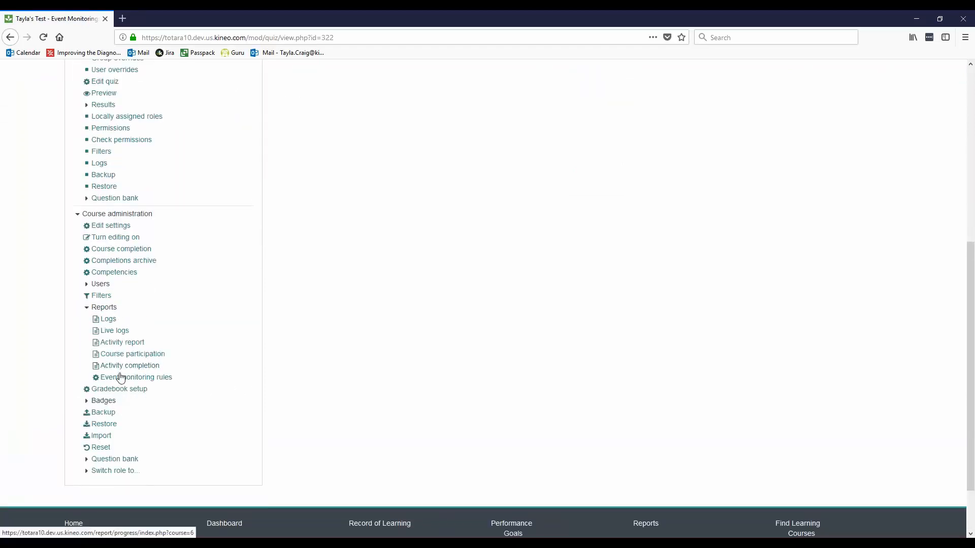
click(139, 380)
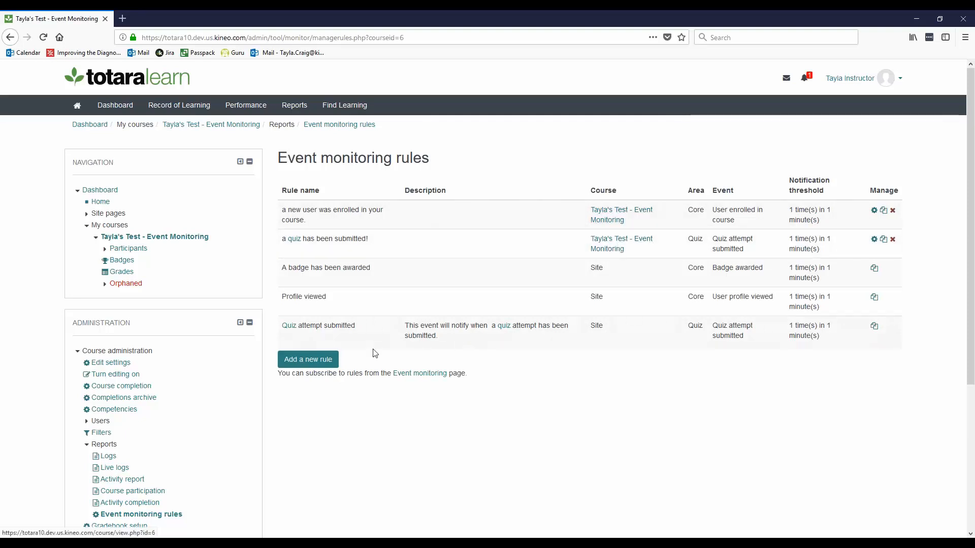
Add a new monitoring rule named "a badge has been awarded!"
click(313, 360)
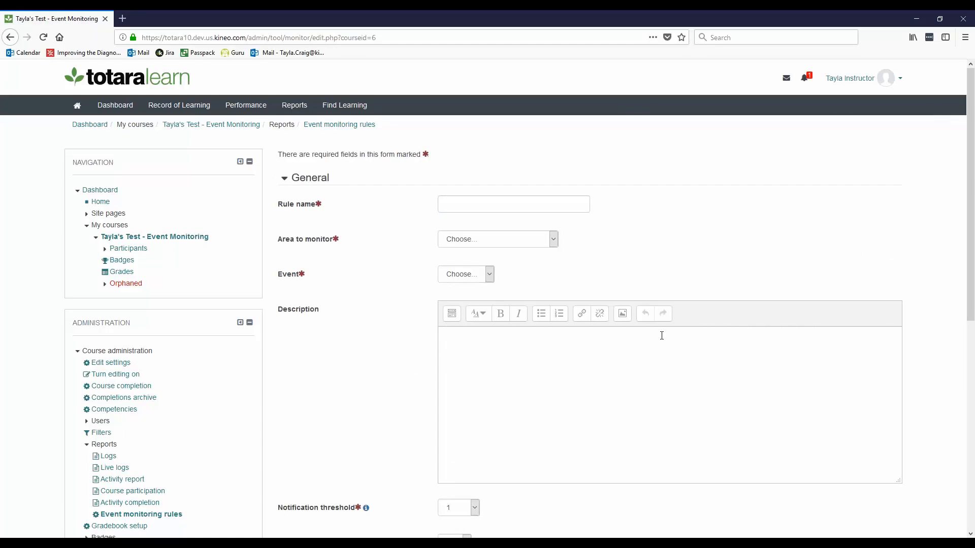
click(495, 205)
text(a)
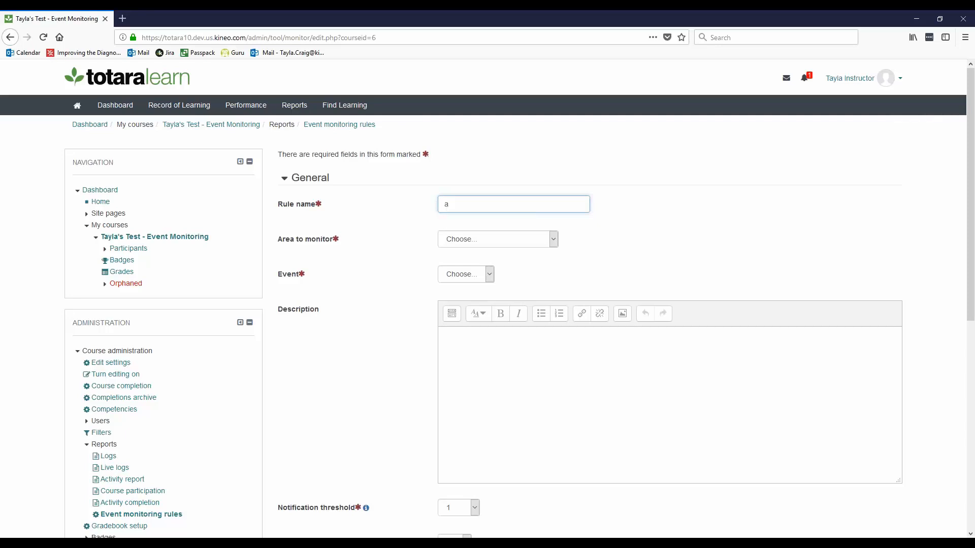
text(badge has been awarded!)
Set the rule's area to monitor to Core and its event to Badge awarded
click(553, 240)
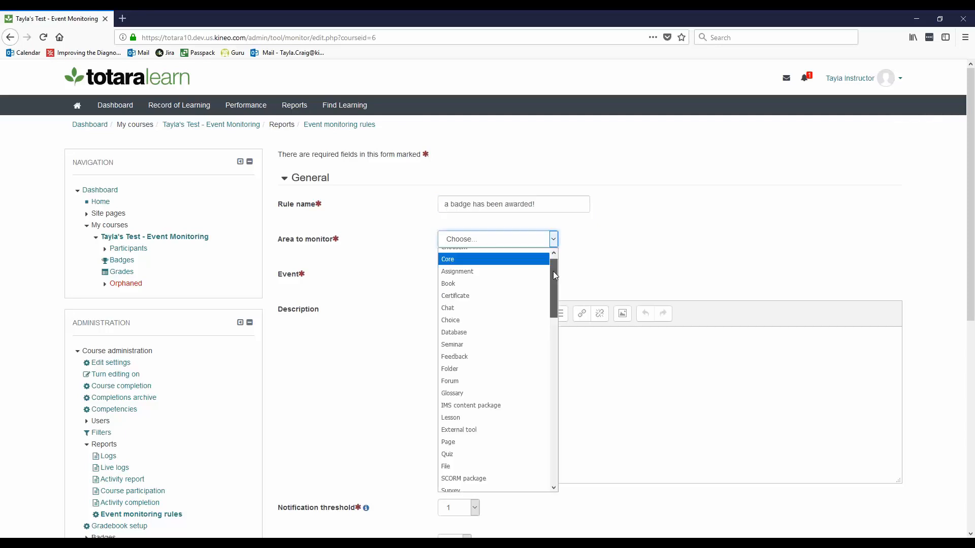
mouse_move(554, 272)
mouse_down()
mouse_move(562, 290)
mouse_move(552, 263)
mouse_up()
click(489, 263)
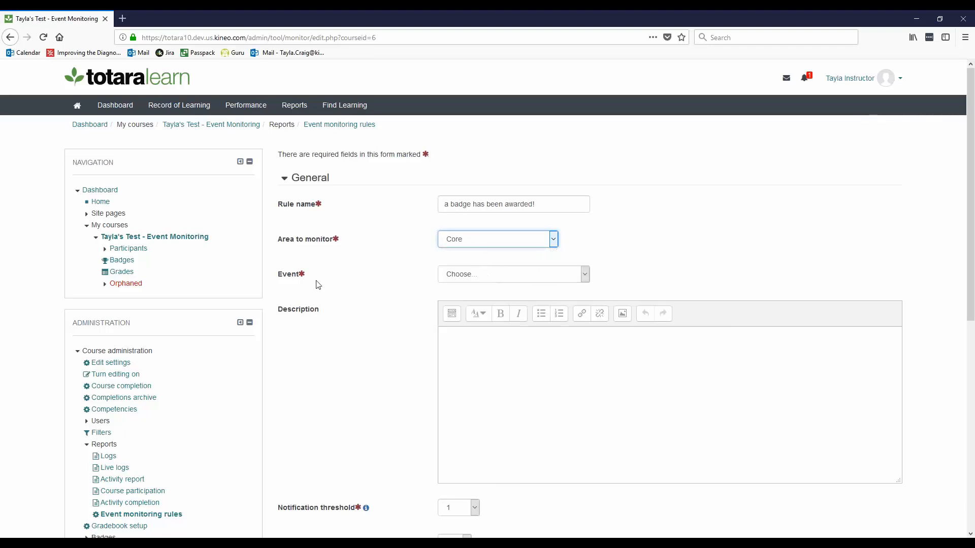
click(480, 277)
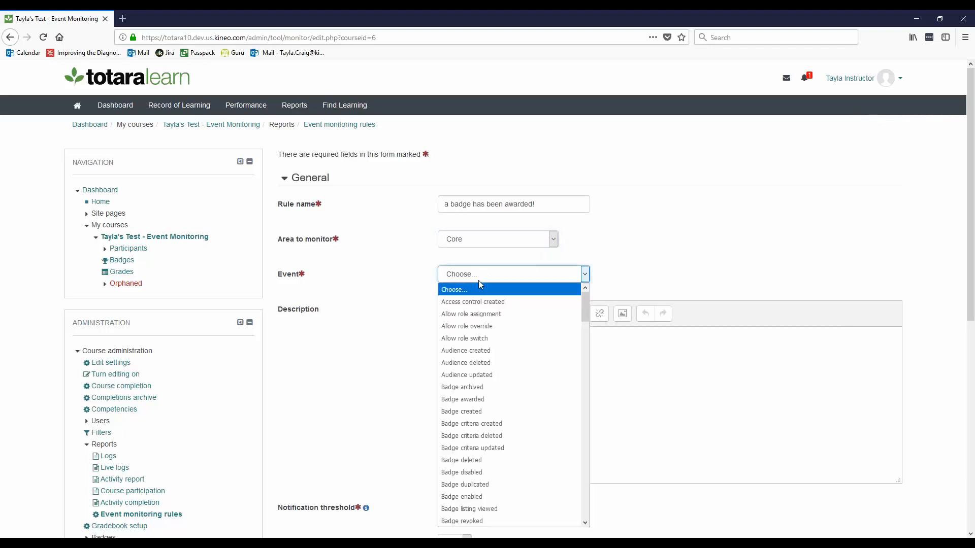
click(476, 400)
click(542, 280)
drag(588, 314, 596, 274)
click(639, 269)
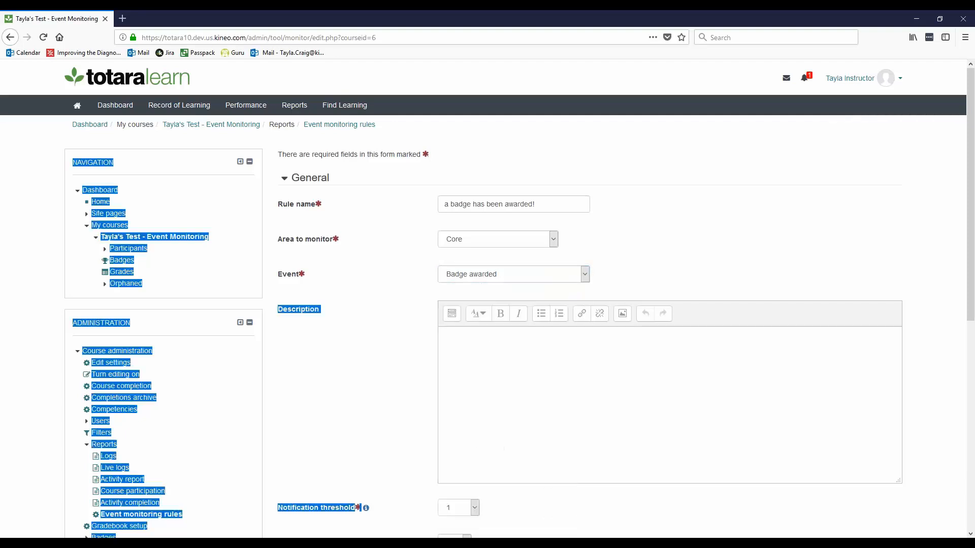
click(511, 418)
Read the help for the rule's notification threshold and close it
scroll(538, 402, down, 2)
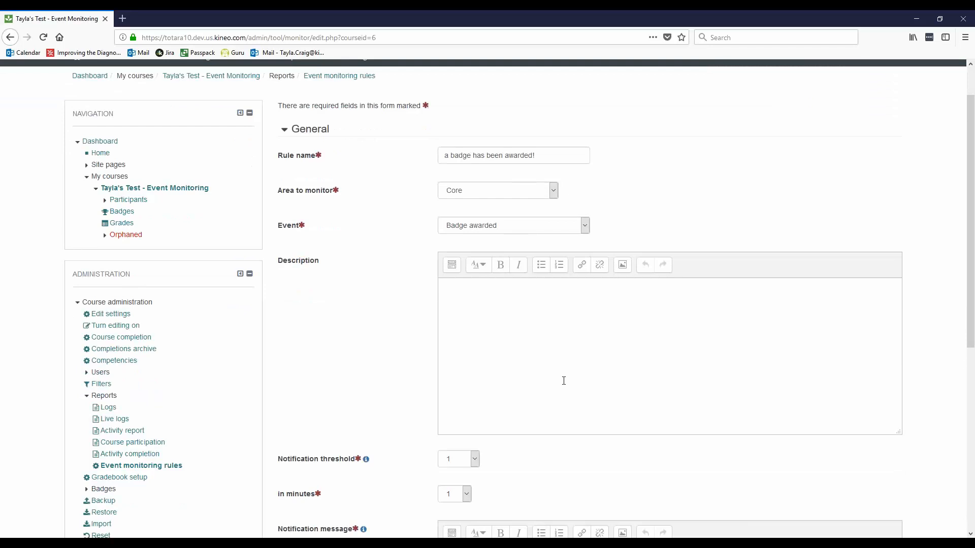
scroll(516, 396, down, 5)
click(366, 313)
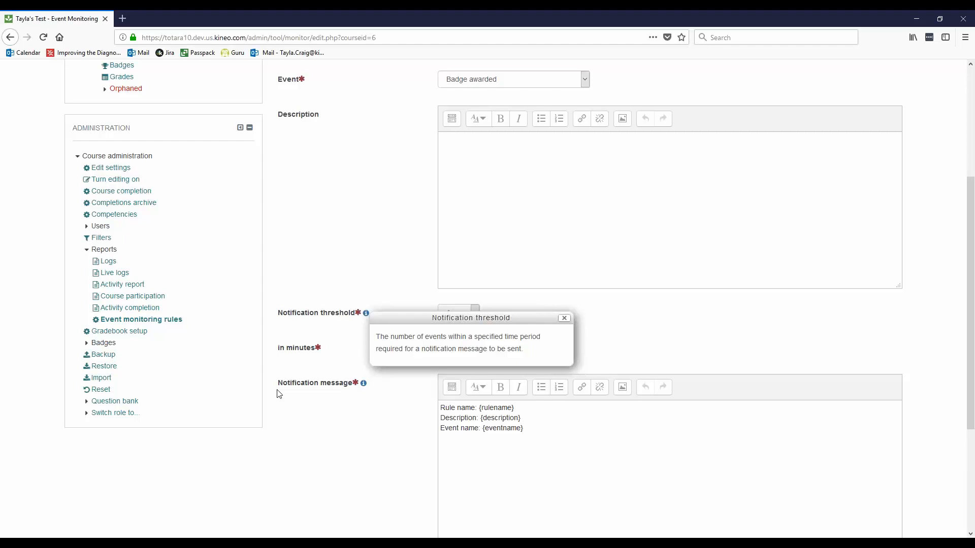
click(415, 211)
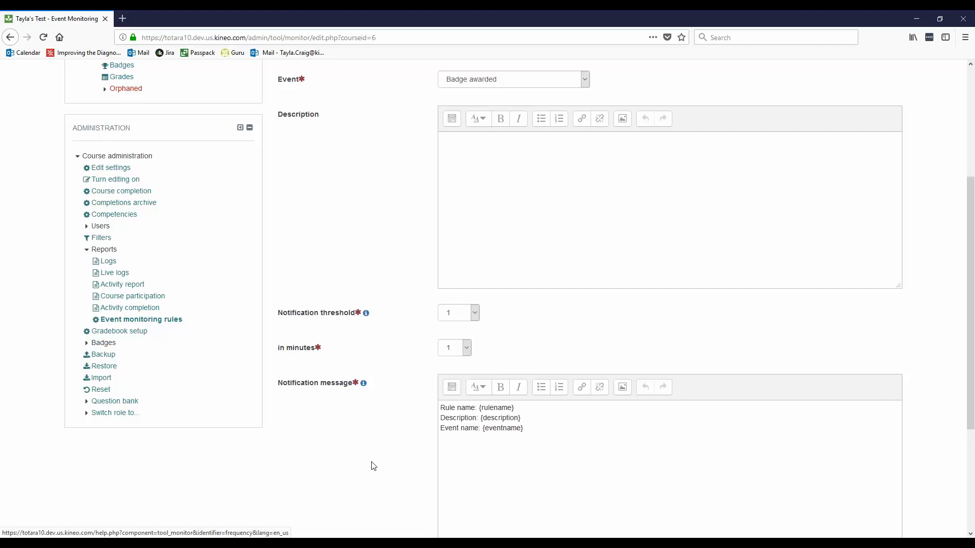
Open the notification message help and read the link, modulelink and rulename placeholders
scroll(539, 442, down, 3)
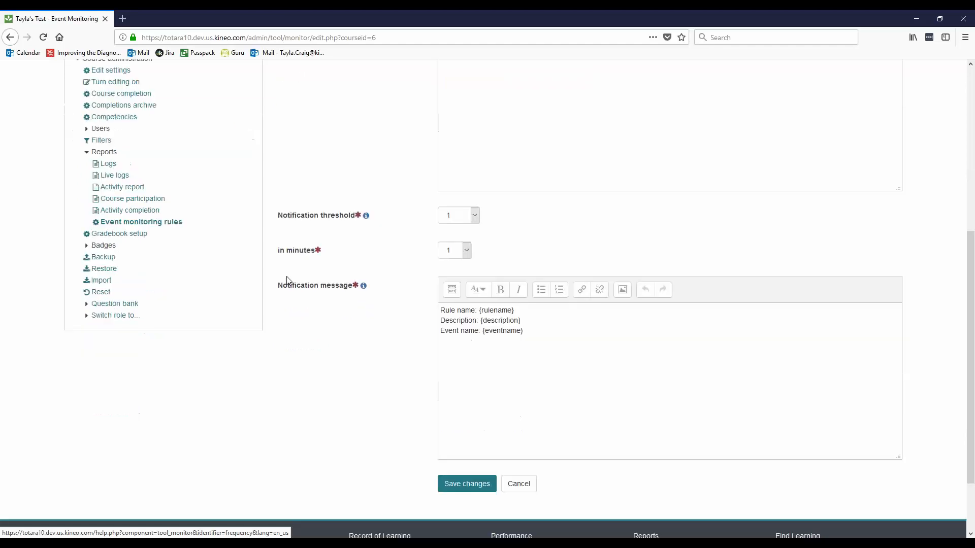
drag(279, 285, 357, 286)
click(362, 285)
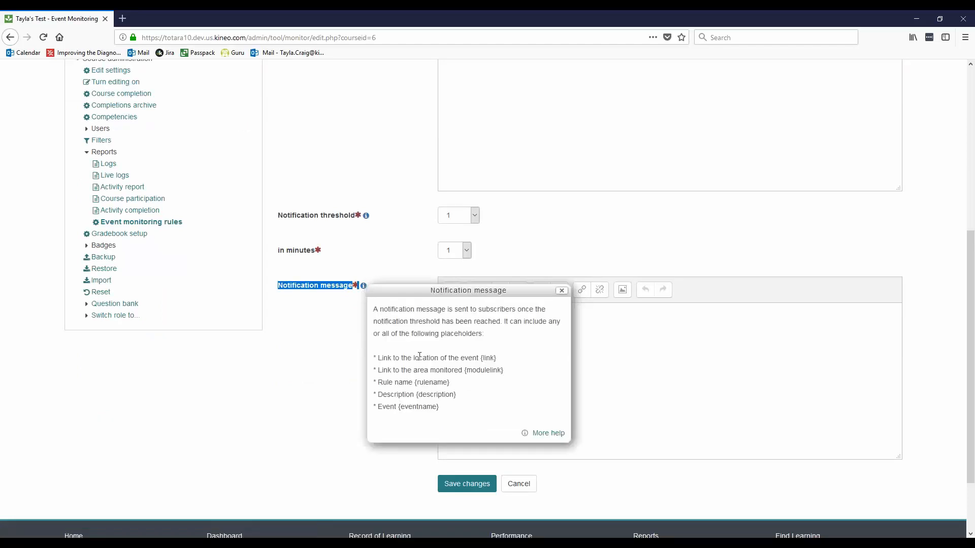
mouse_move(381, 360)
mouse_down()
mouse_move(483, 371)
mouse_move(480, 361)
mouse_up()
drag(383, 370, 466, 371)
drag(378, 382, 403, 383)
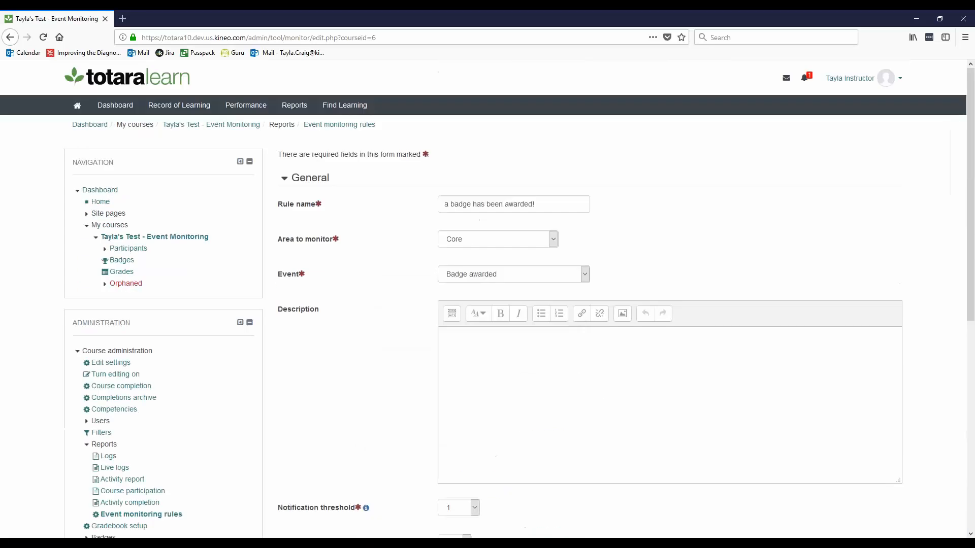
Recheck the rule's name and area to monitor in the general settings
scroll(559, 254, down, 2)
click(553, 195)
key(Escape)
drag(554, 165, 330, 160)
click(381, 358)
Reopen the notification message help, go over the link, description, rulename and eventname placeholders, and close it
scroll(376, 366, down, 10)
click(363, 203)
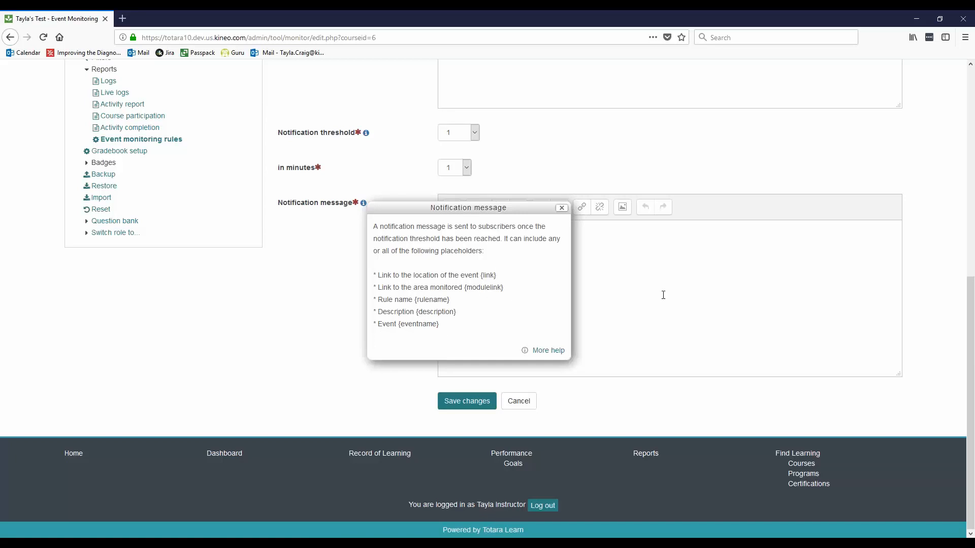
drag(498, 276, 422, 312)
click(432, 302)
click(431, 324)
click(562, 208)
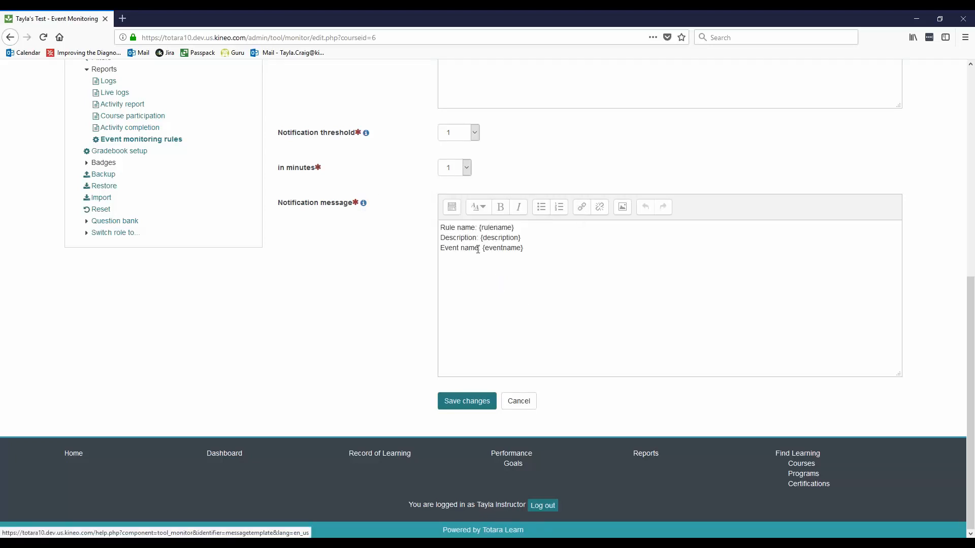
Strip the notification message down to the {rulename} placeholder, removing all three labels and the description and eventname placeholders
drag(479, 228, 373, 231)
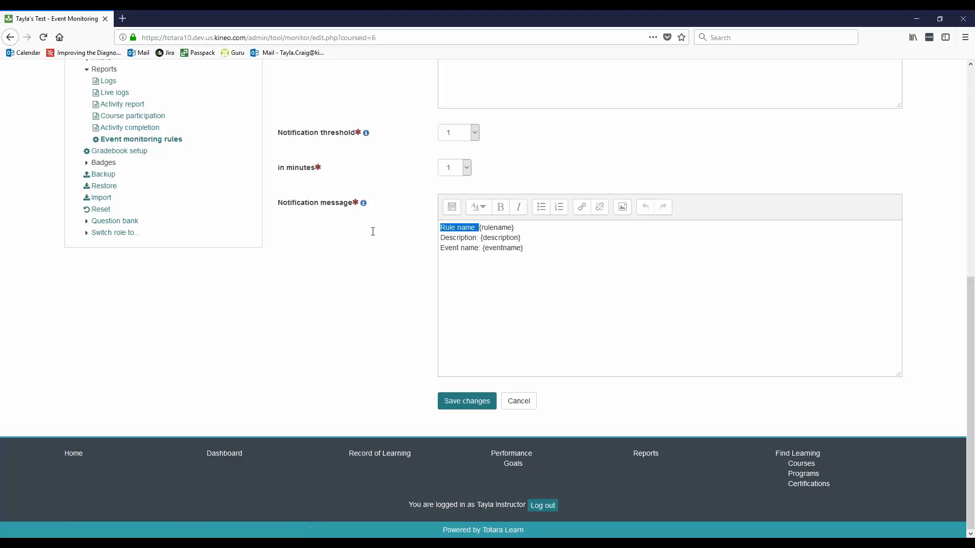
key(BackSpace)
key(shift+Right)
key(shift+Right)
key(shift+Right)
key(shift+Right)
key(shift+Right)
key(shift+Right)
key(shift+Right)
key(shift+Right)
key(shift+Right)
key(shift+Right)
key(shift+Right)
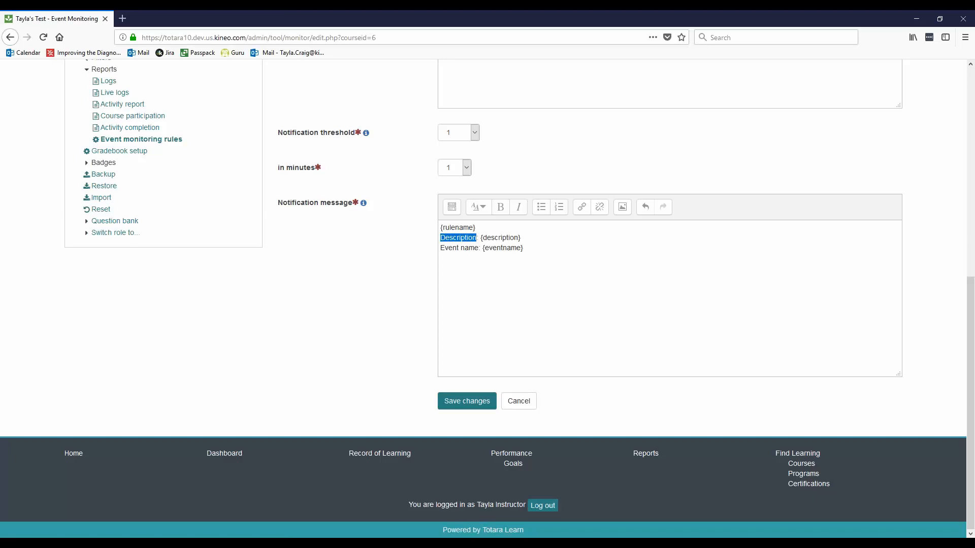
key(BackSpace)
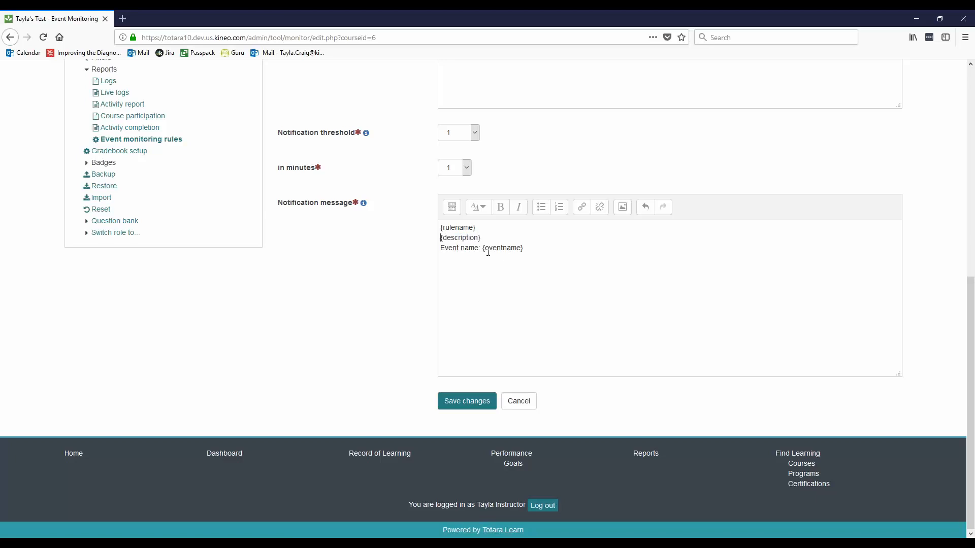
drag(482, 249, 335, 249)
key(BackSpace)
drag(489, 250, 423, 240)
key(BackSpace)
Write the notification message as "Hey there! Just letting you know {rulename}", close it with "Thanks!", and save the rule
key(Return)
text(Hey there!)
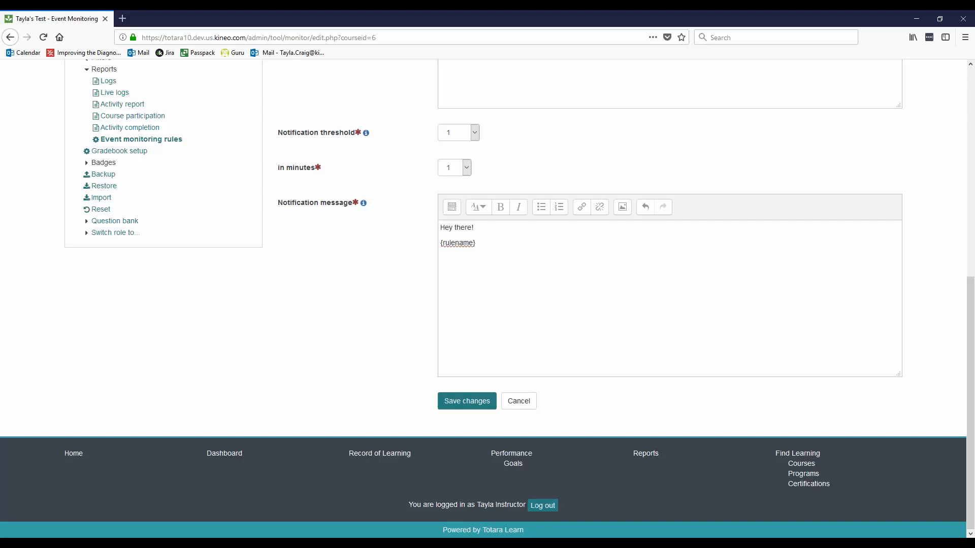
key(Return)
text(Just letting you know)
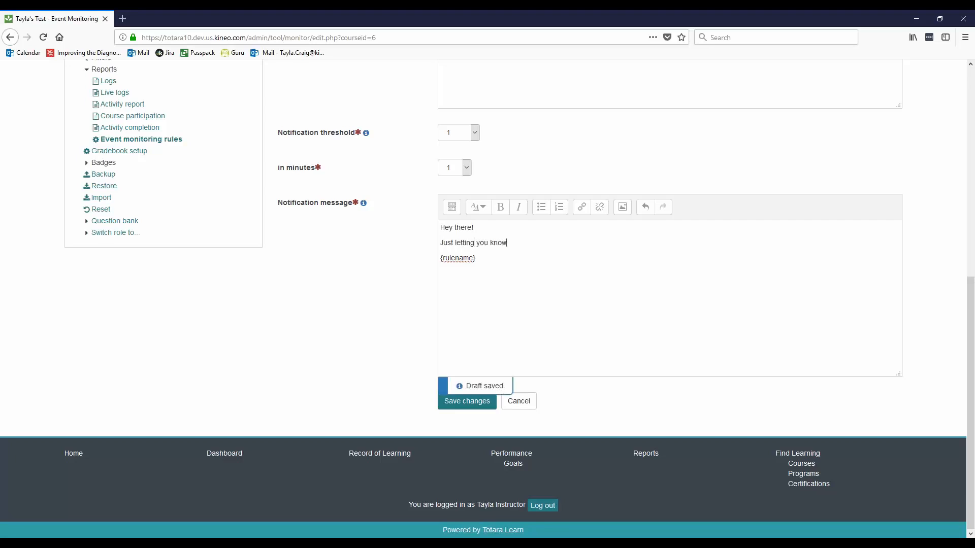
click(441, 260)
key(BackSpace)
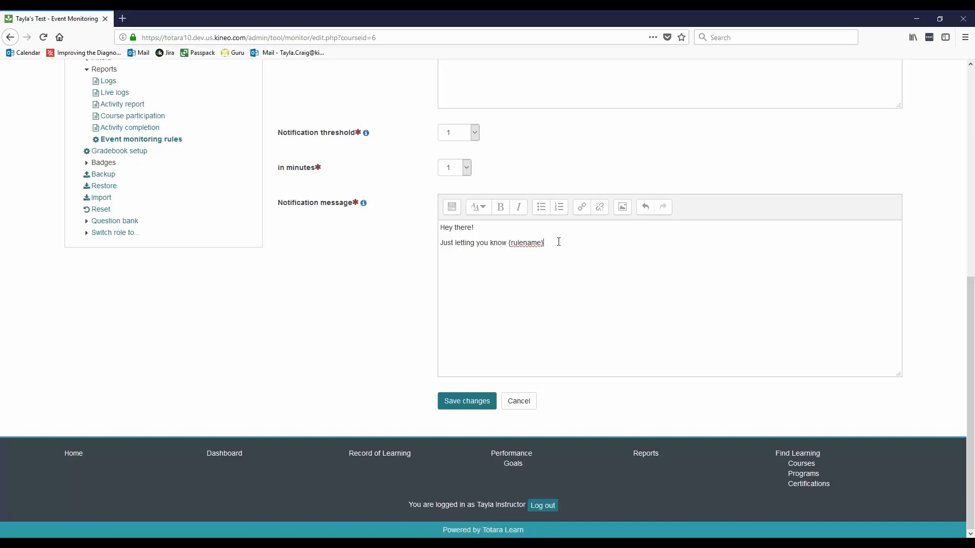
text(Thanks!)
click(437, 408)
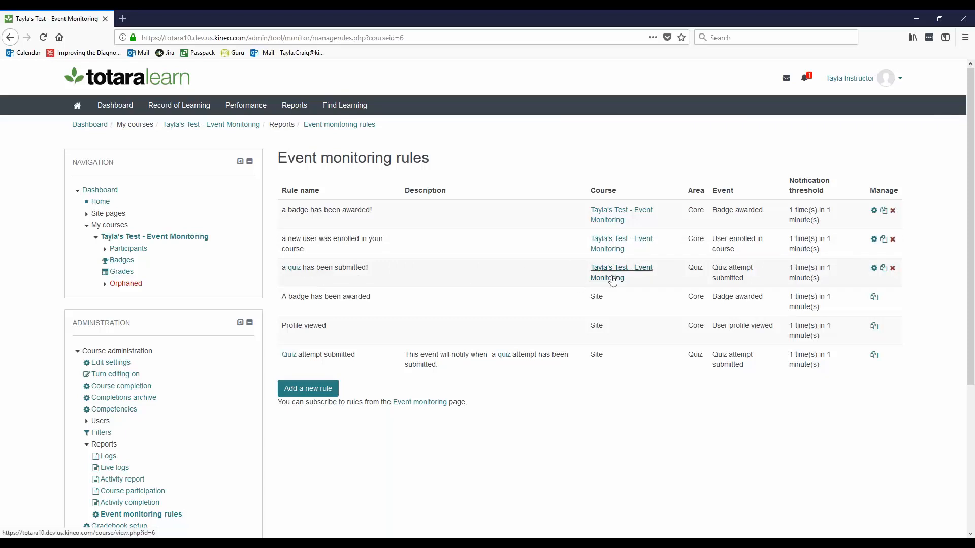
Go over the name of the user enrolment rule in the course's event monitoring rules list
drag(283, 239, 398, 250)
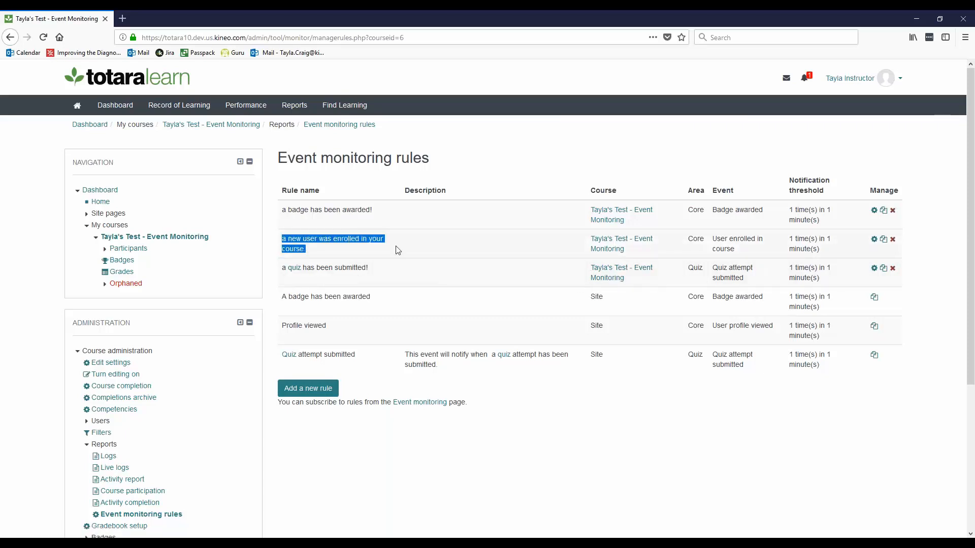
click(318, 252)
drag(318, 252, 282, 239)
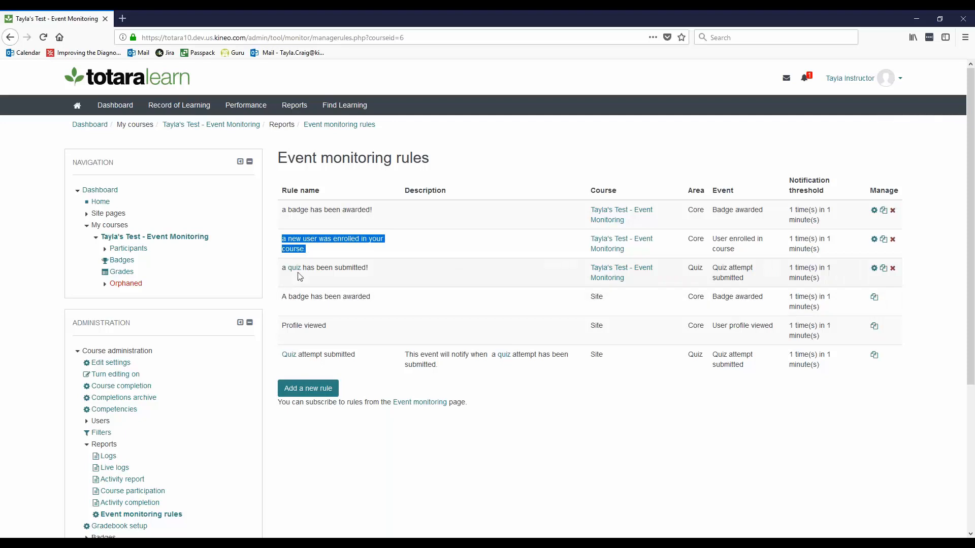
Open the course rule "a quiz has been submitted!" for editing and read through its notification message
click(873, 272)
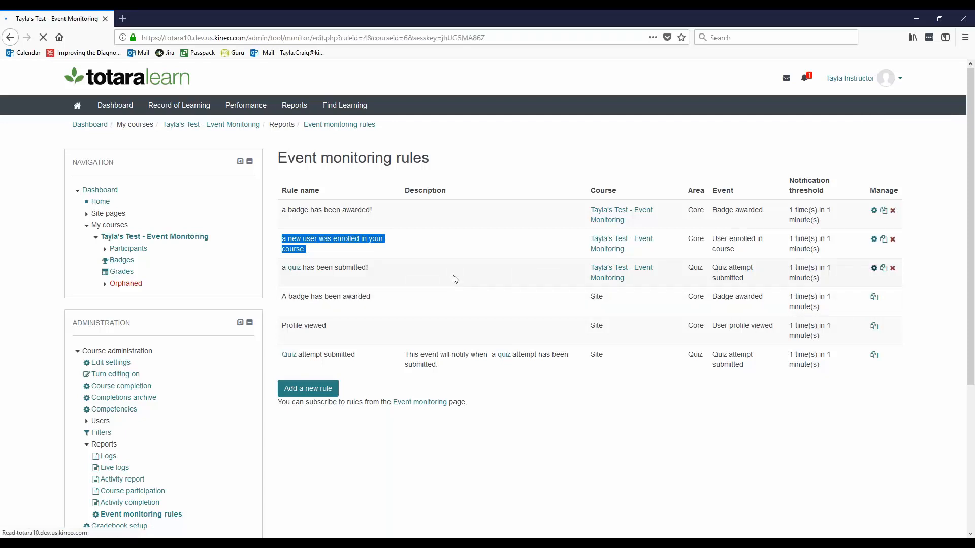
scroll(514, 387, down, 5)
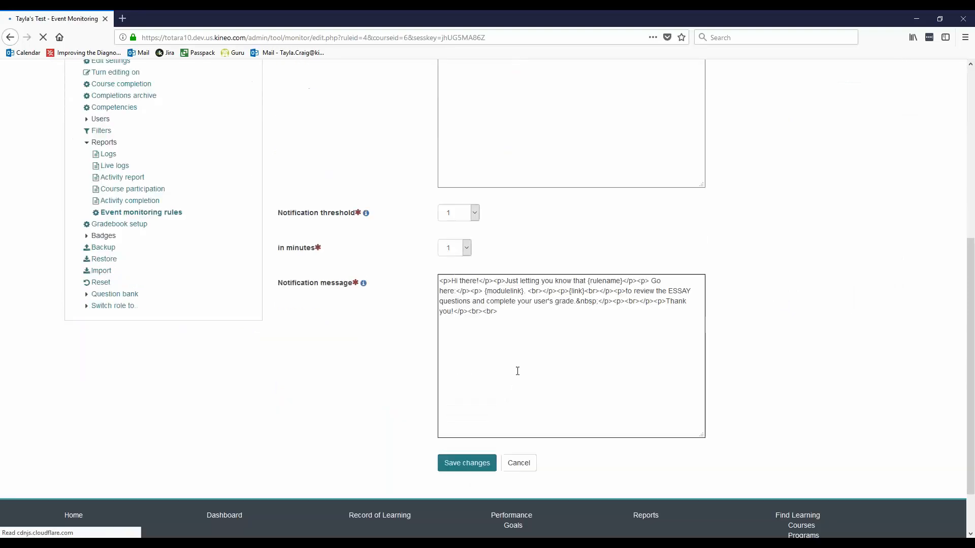
scroll(503, 394, down, 4)
scroll(519, 403, down, 4)
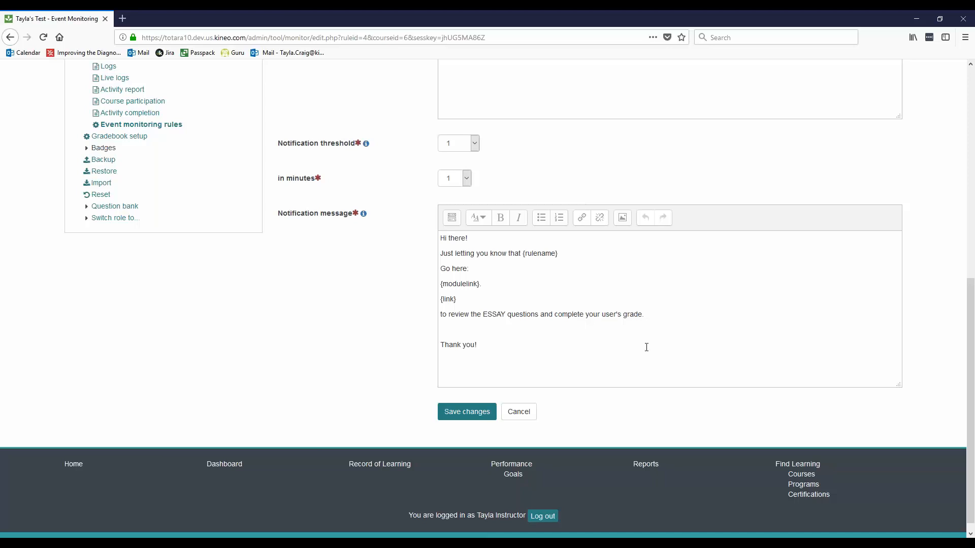
scroll(670, 298, up, 3)
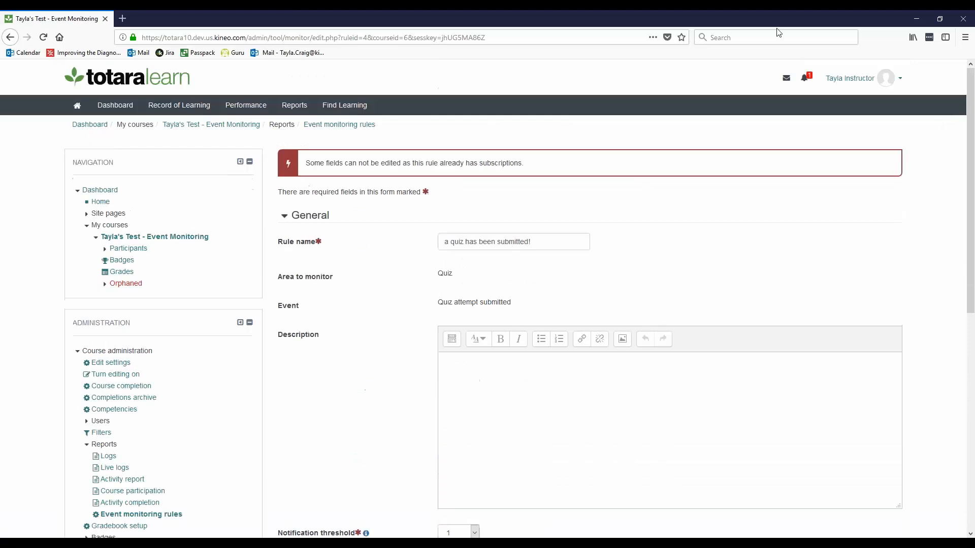
Open the event monitoring preferences of the instructor's account and select the Event Monitoring test course
click(844, 80)
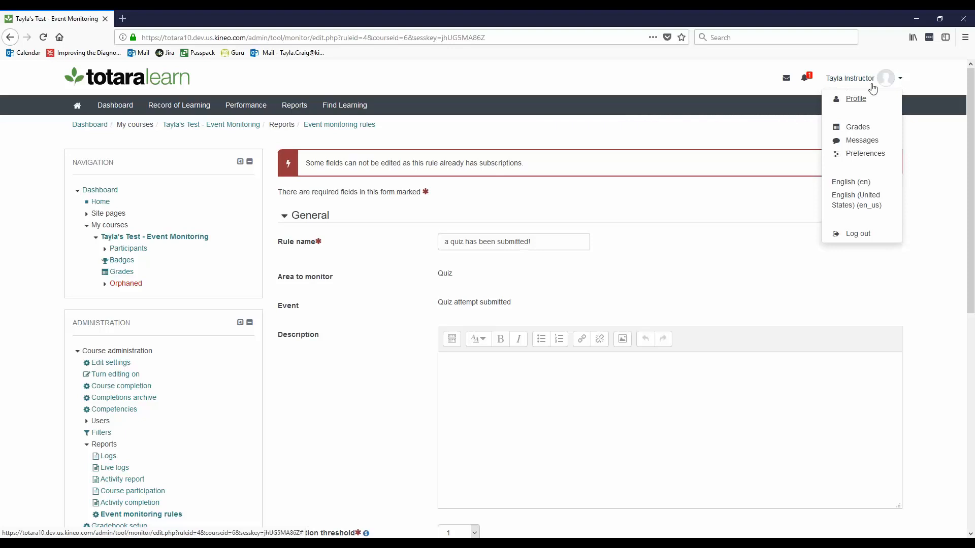
click(863, 151)
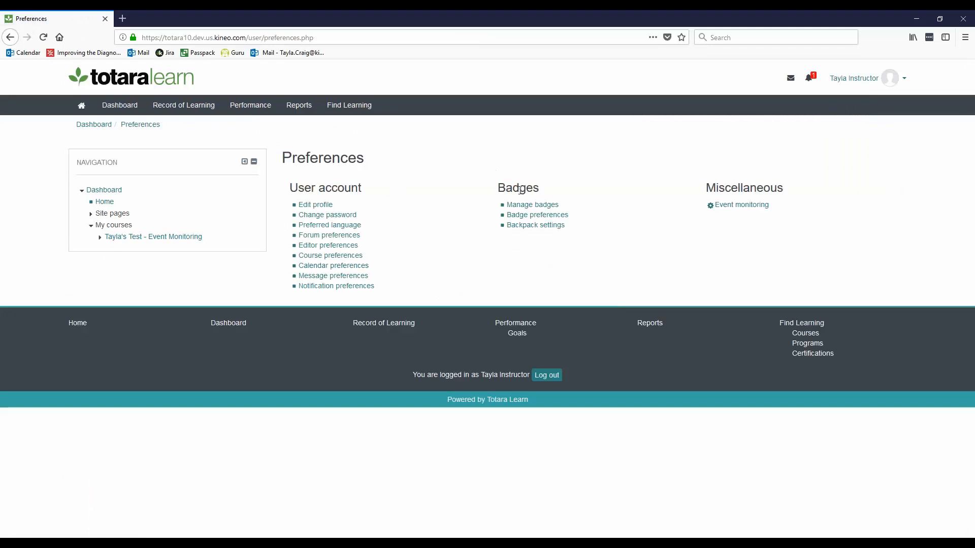
click(739, 207)
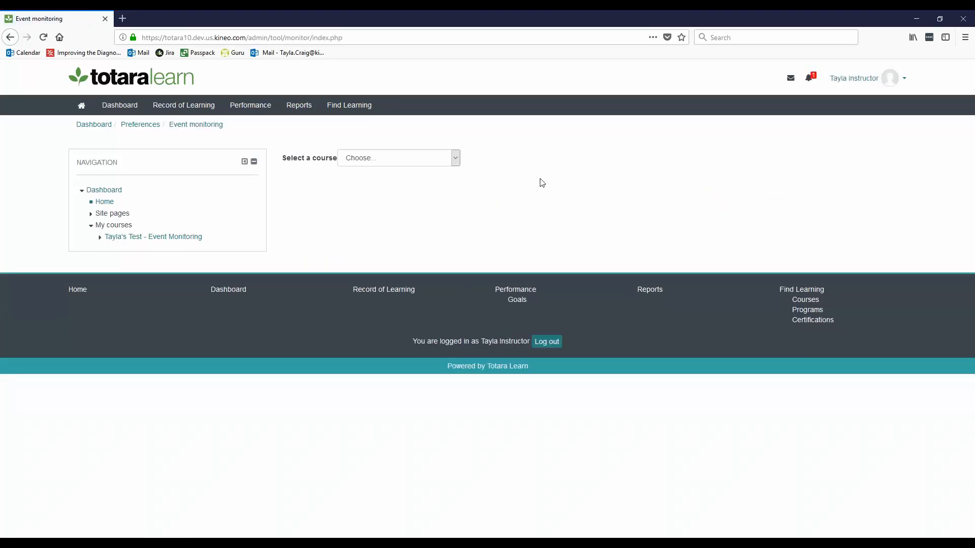
click(415, 158)
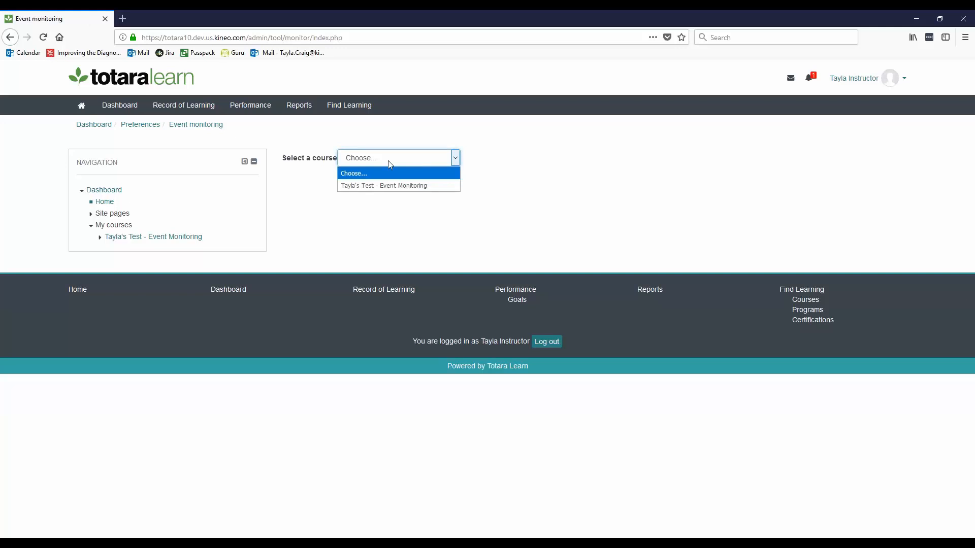
click(420, 186)
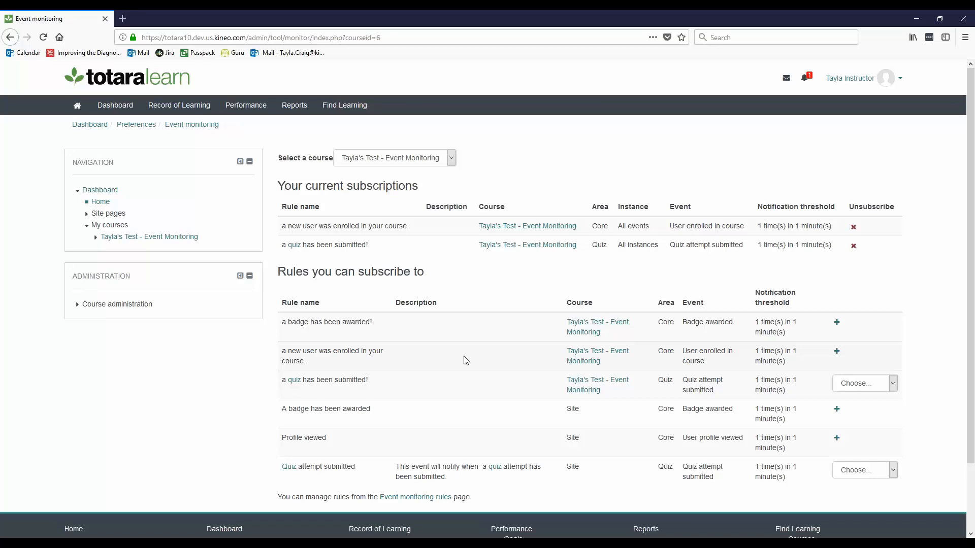
Subscribe to the course-level rule "a badge has been awarded!"
scroll(426, 355, down, 1)
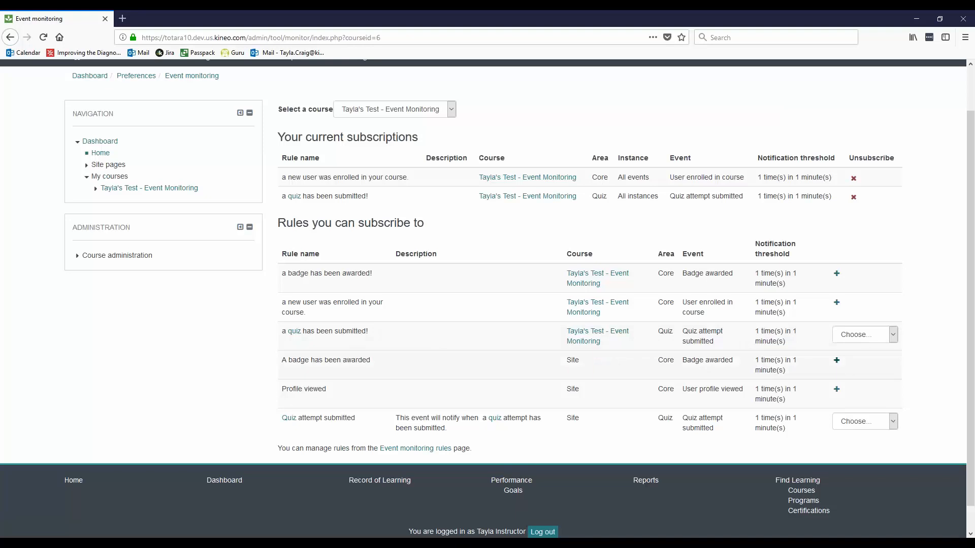
click(839, 363)
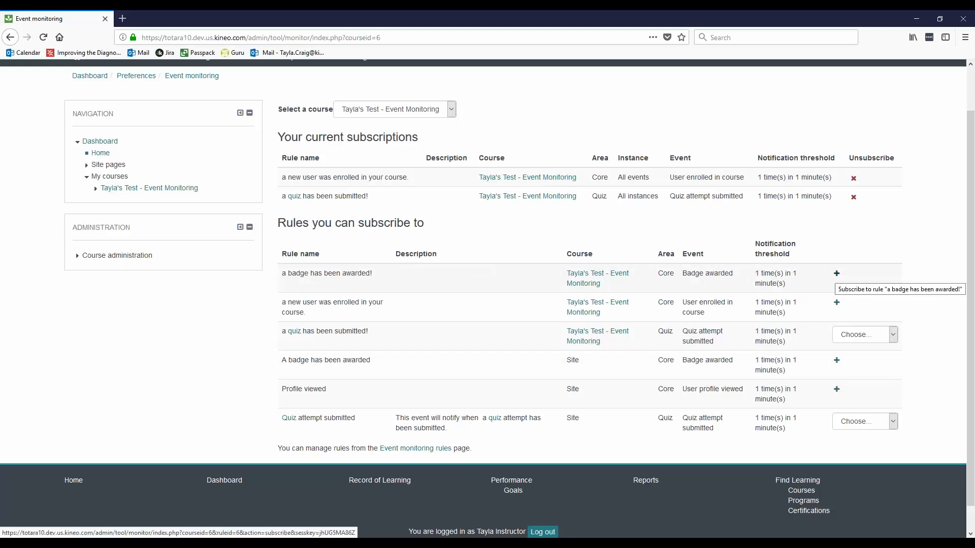
click(836, 273)
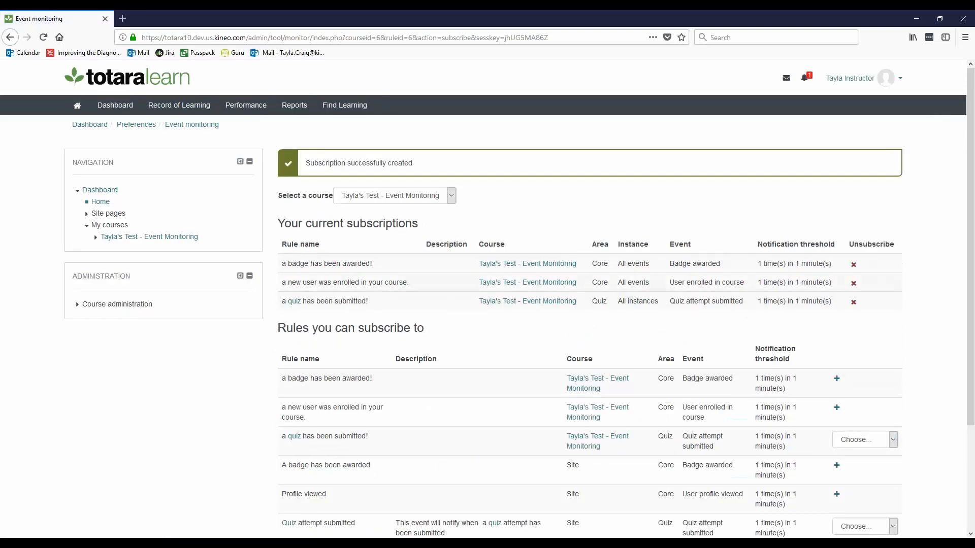
Examine the instance options of the site and course quiz rules and the instance of the current quiz subscription
scroll(492, 320, down, 3)
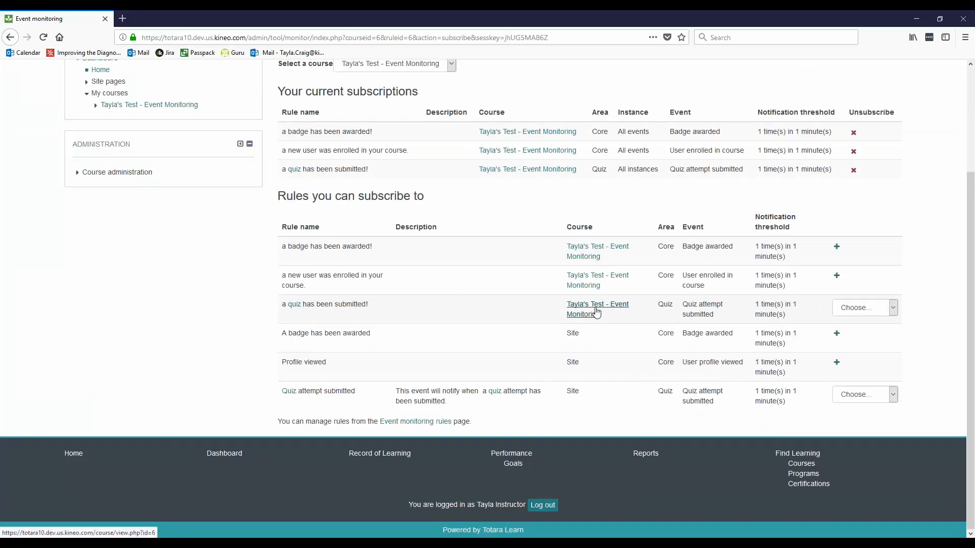
click(870, 394)
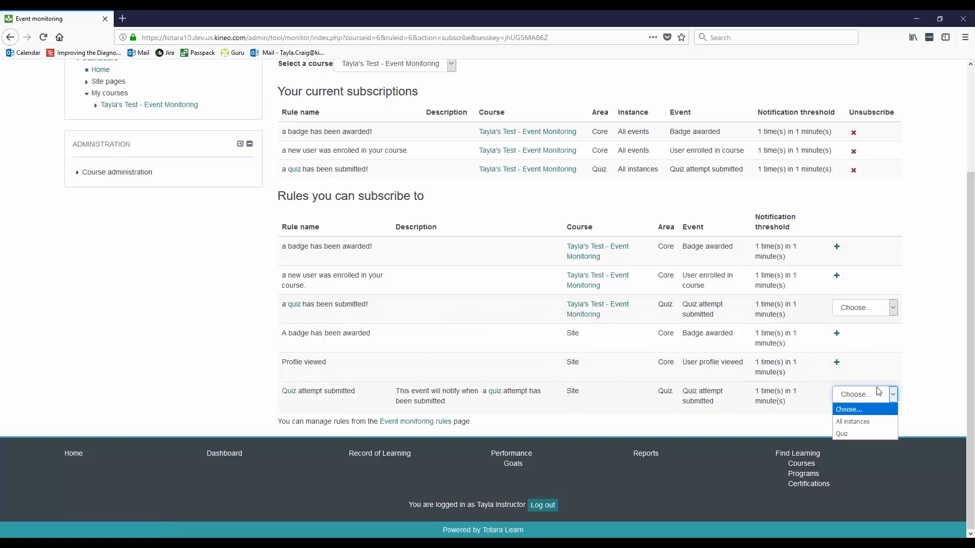
click(874, 310)
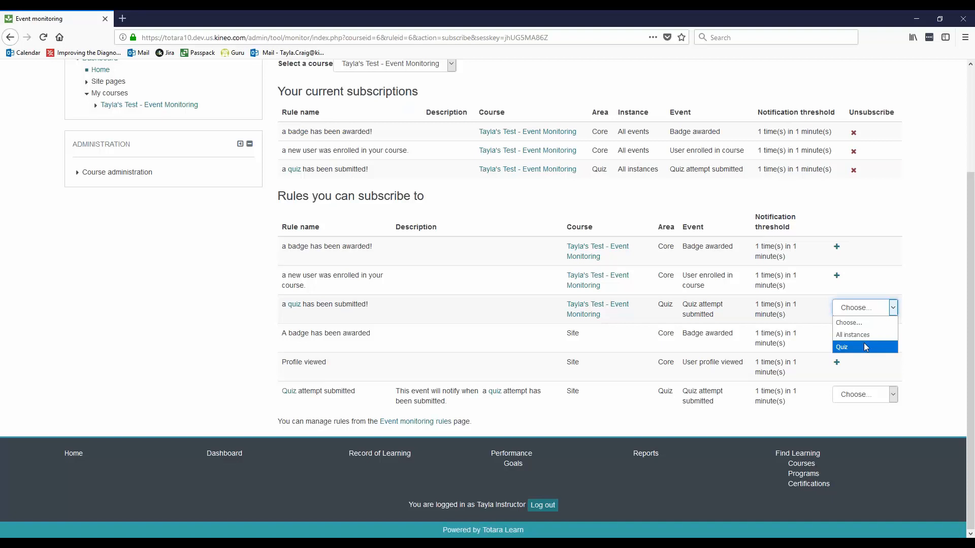
click(614, 200)
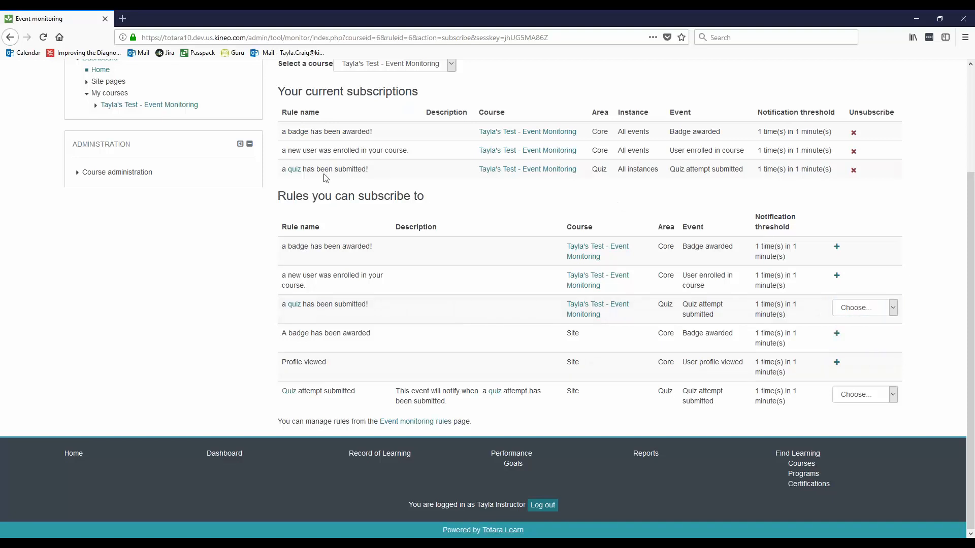
drag(658, 169, 624, 169)
click(674, 187)
scroll(427, 101, up, 3)
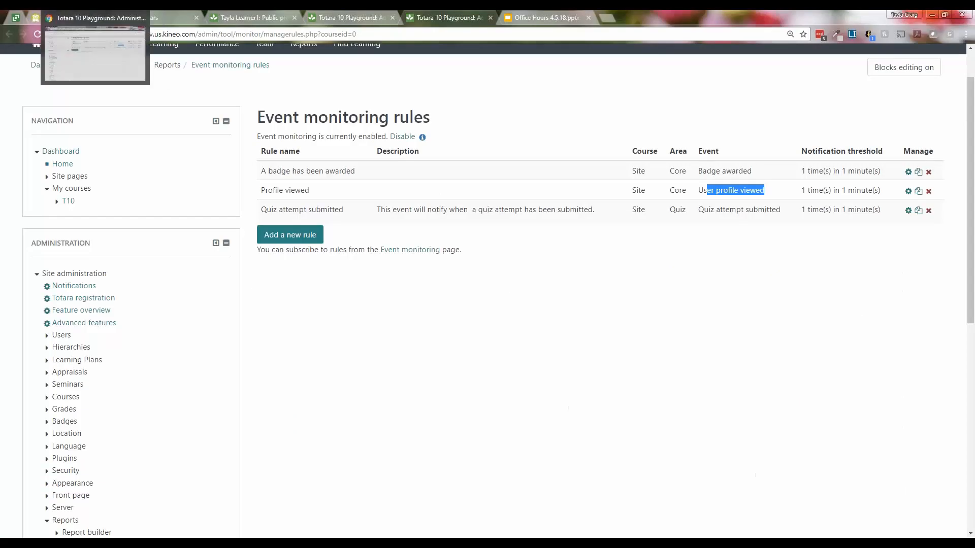
Switch to the learner's Internet Explorer session, start the quiz, and answer True to the red light question
drag(974, 102, 431, 11)
click(344, 213)
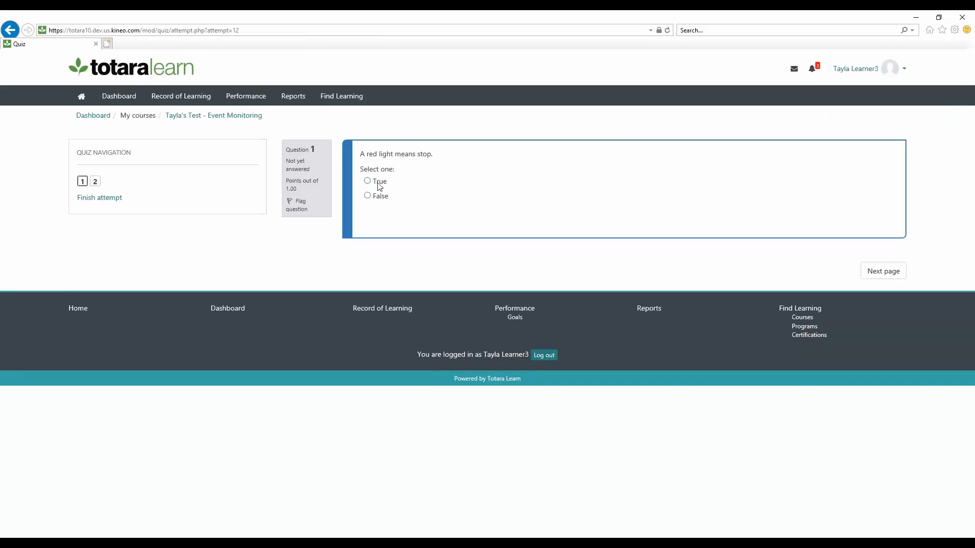
click(376, 184)
click(901, 277)
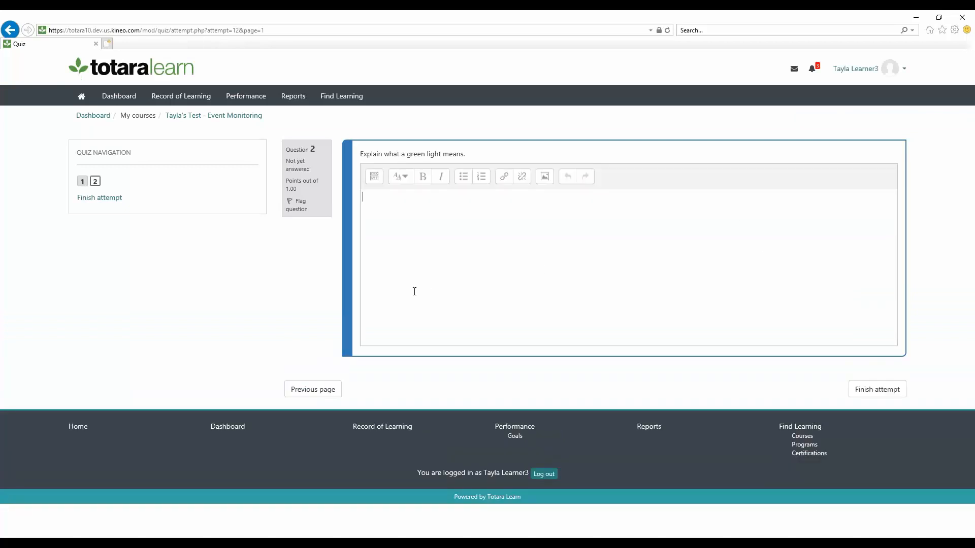
Answer the green light essay question with "Go Faster!" and submit the quiz attempt
text(Faster!)
click(884, 389)
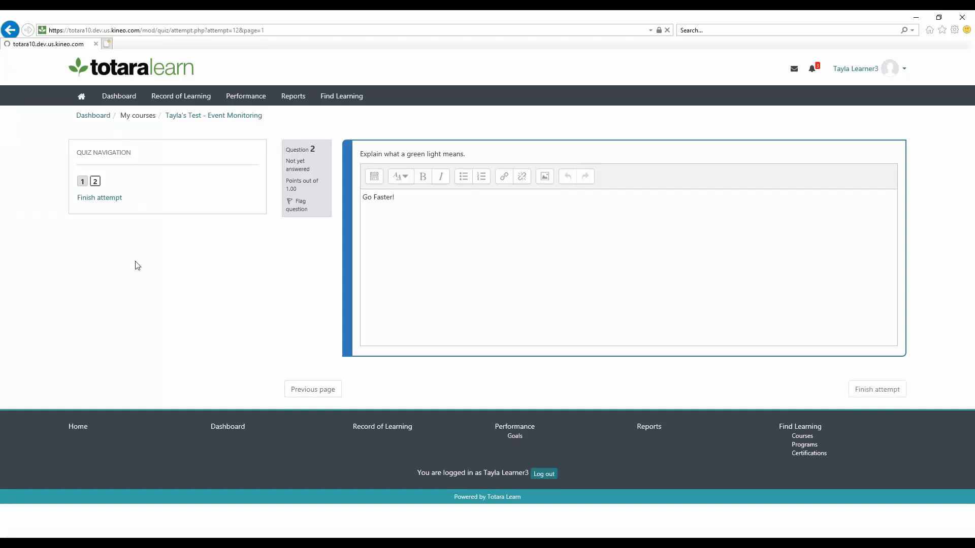
click(608, 296)
click(467, 343)
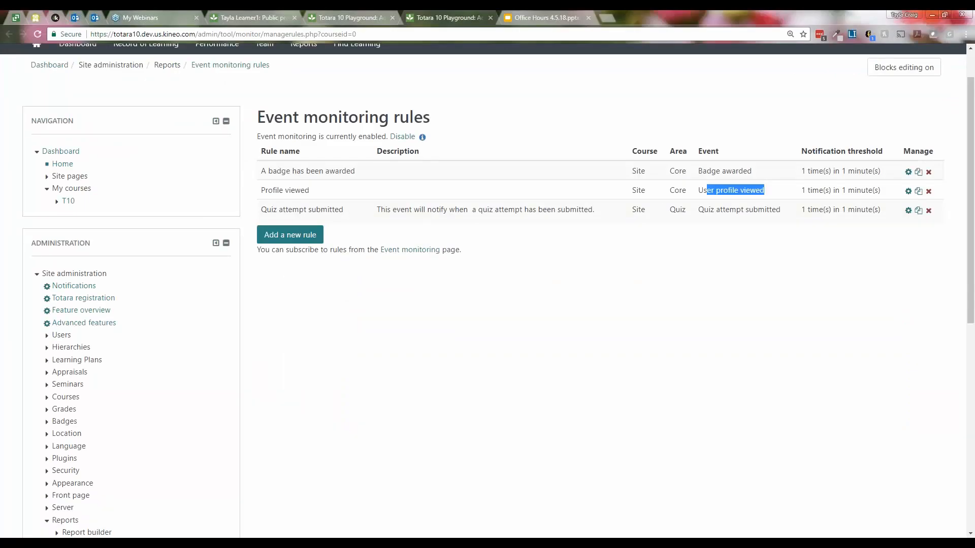
Run the site's cron by loading admin/cron.php in the administrator's Chrome window
click(357, 34)
drag(356, 34, 219, 44)
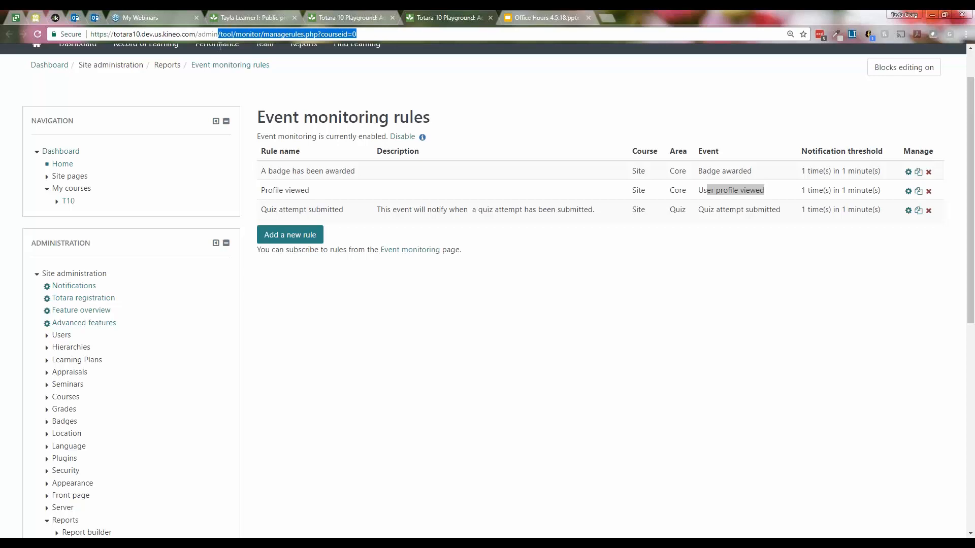
text(/)
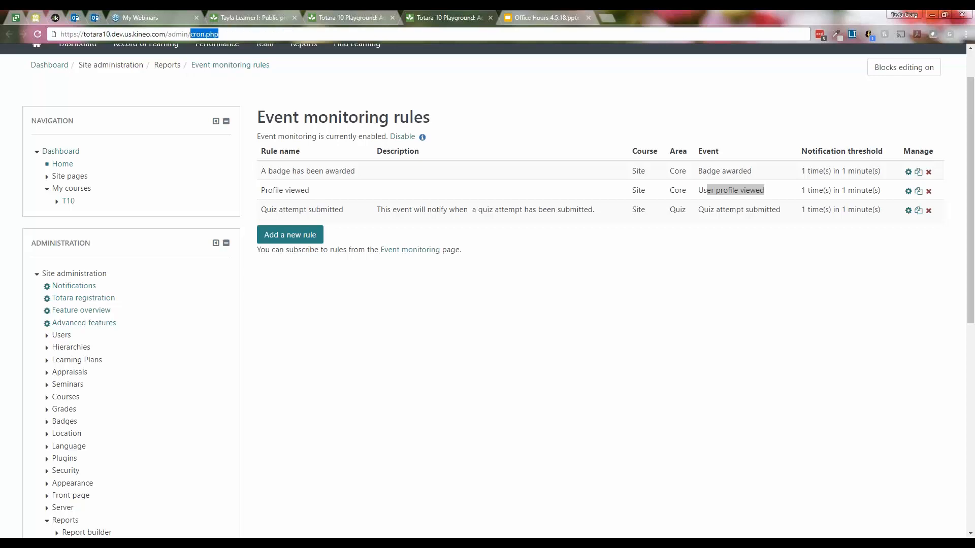
key(Return)
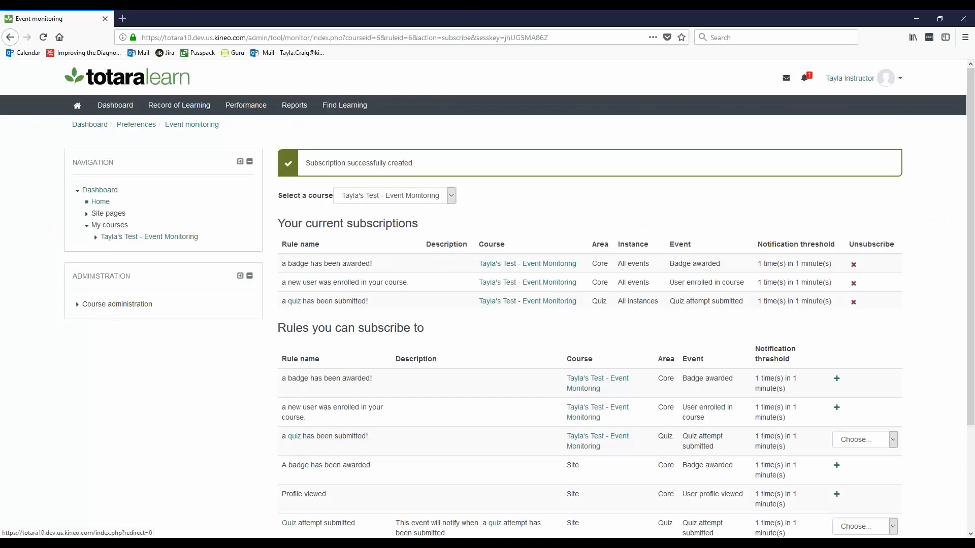
Return to the instructor's Firefox session and open the dashboard to check its tasks and alerts
click(66, 66)
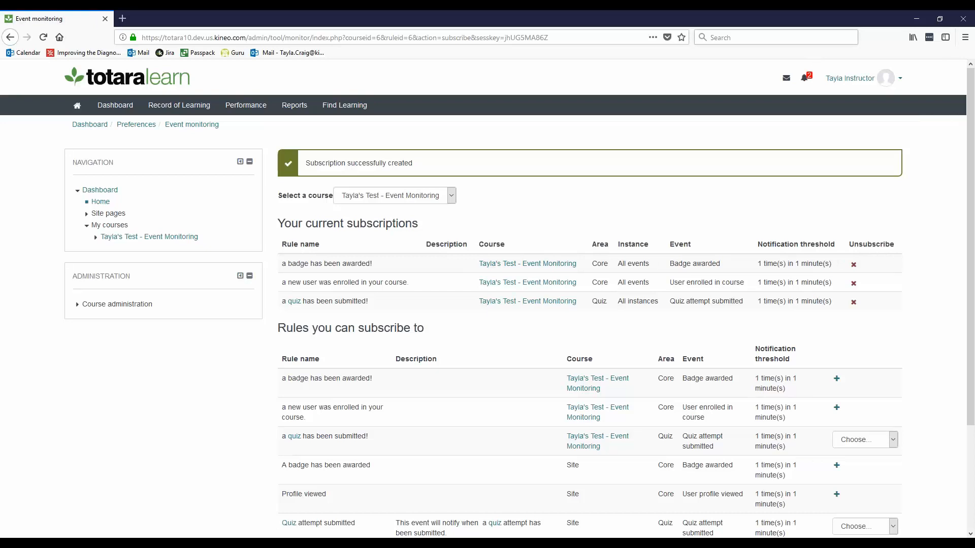
click(115, 105)
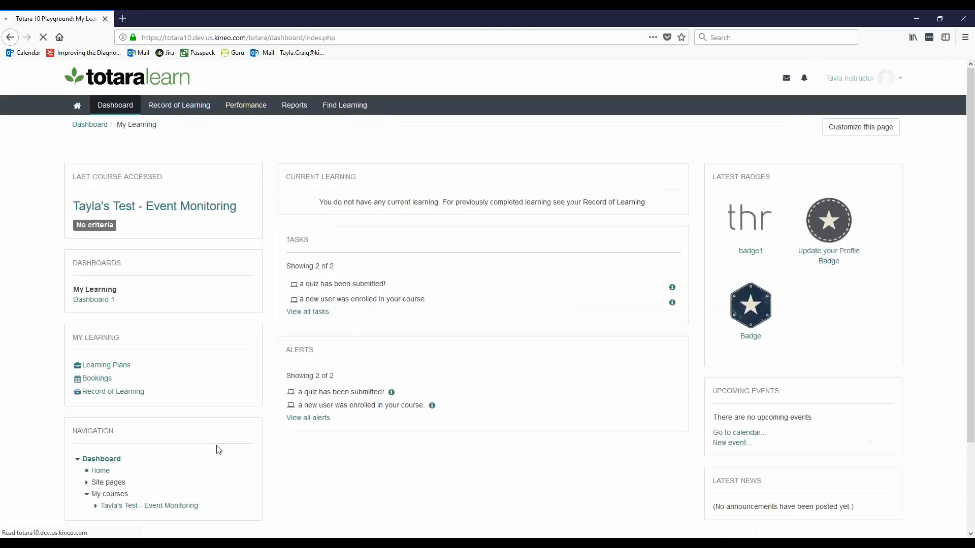
Examine the Tasks and Alerts blocks on the instructor's dashboard for the quiz submission entries
scroll(217, 449, down, 3)
scroll(217, 450, up, 3)
drag(284, 240, 359, 244)
drag(284, 349, 325, 350)
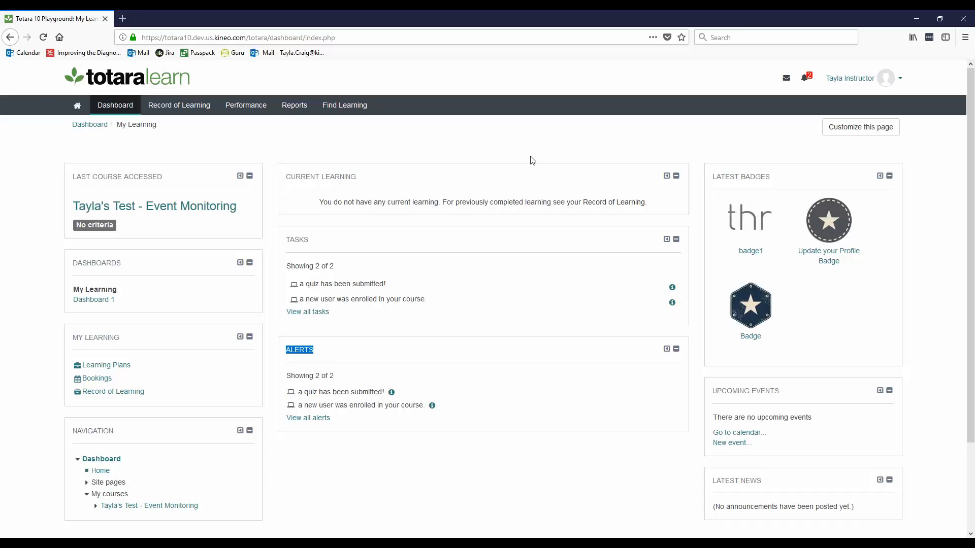
Open the full notification for the newest quiz submission and read its message, including the quiz and attempt review links
click(806, 80)
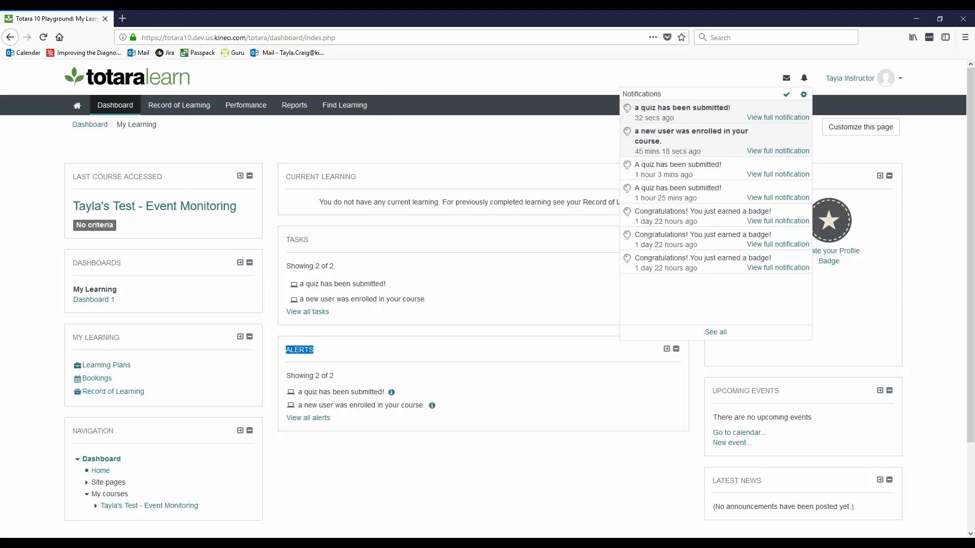
click(776, 120)
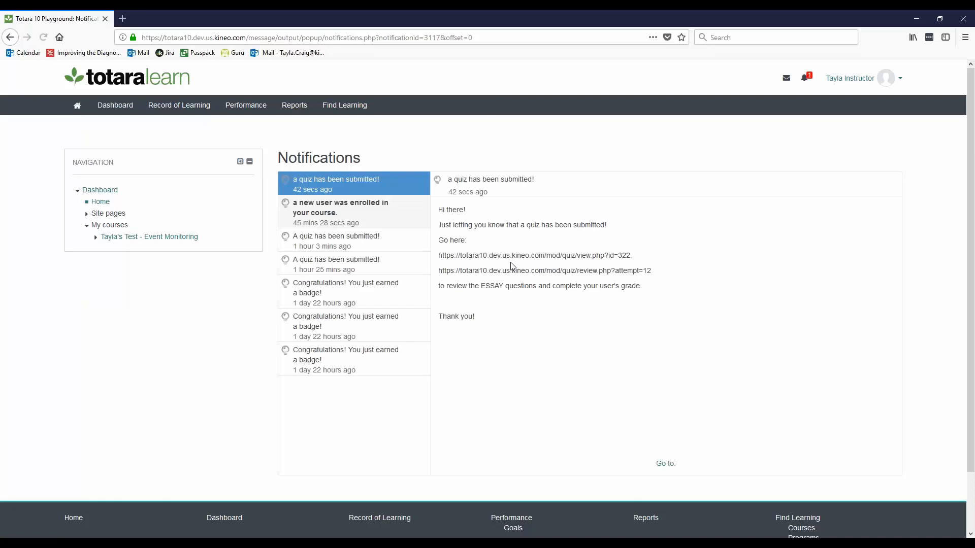
drag(440, 209, 621, 229)
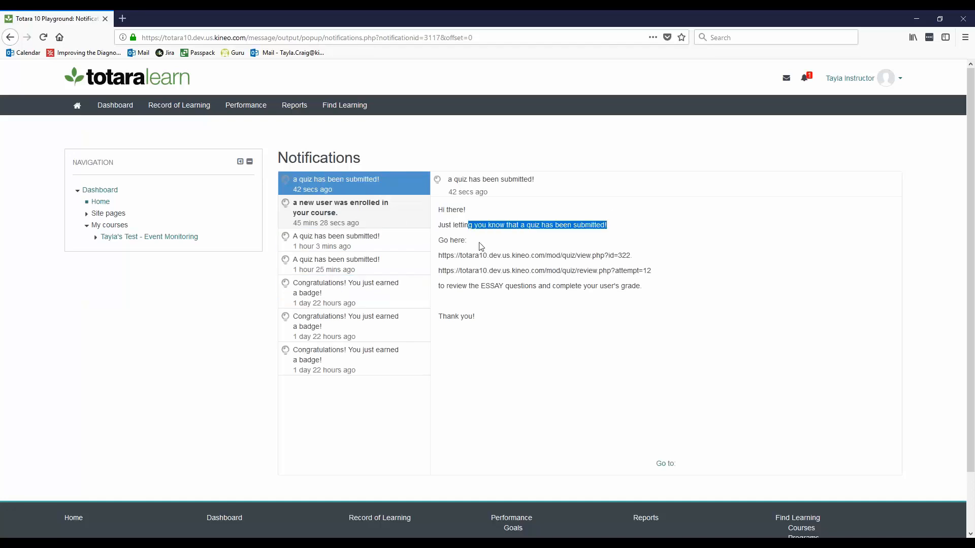
drag(450, 240, 502, 274)
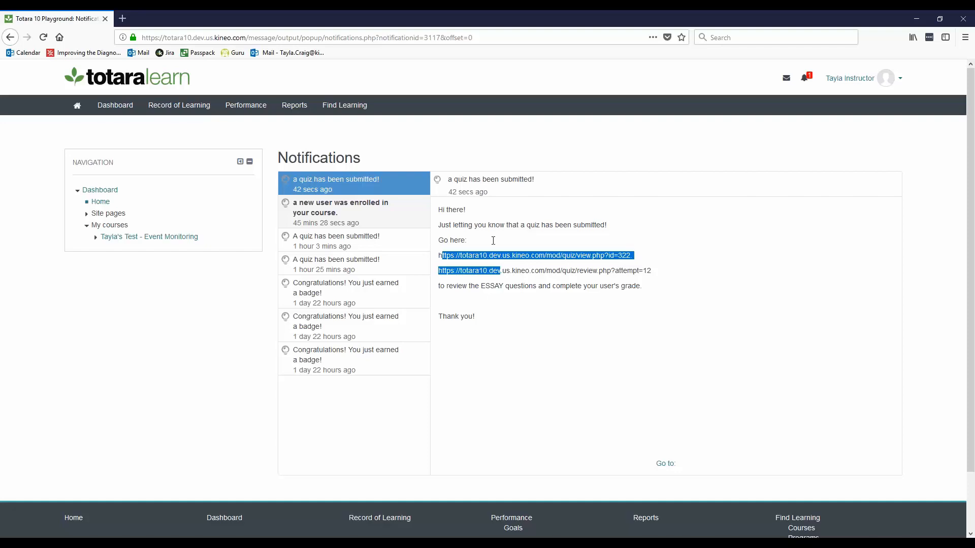
click(603, 266)
drag(649, 258, 438, 258)
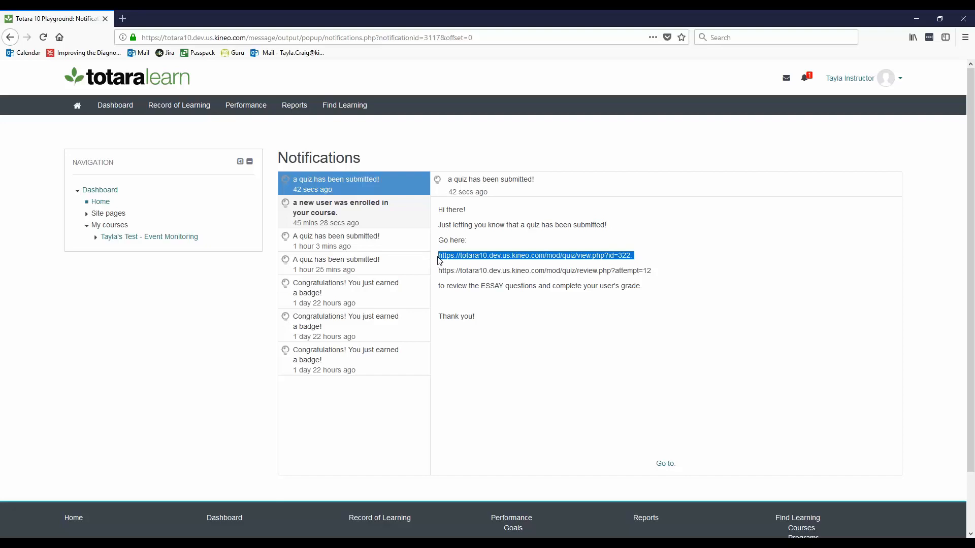
drag(661, 274, 440, 274)
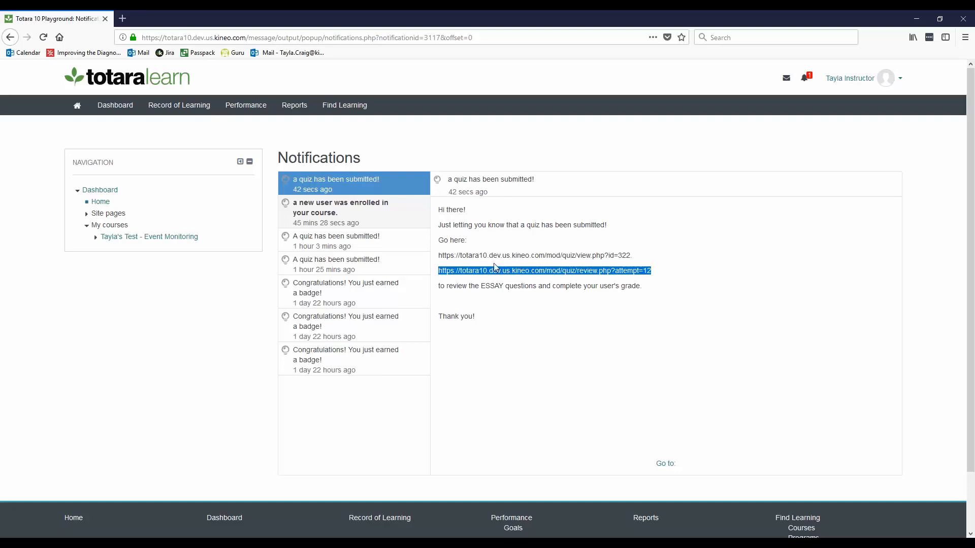
drag(643, 286, 482, 318)
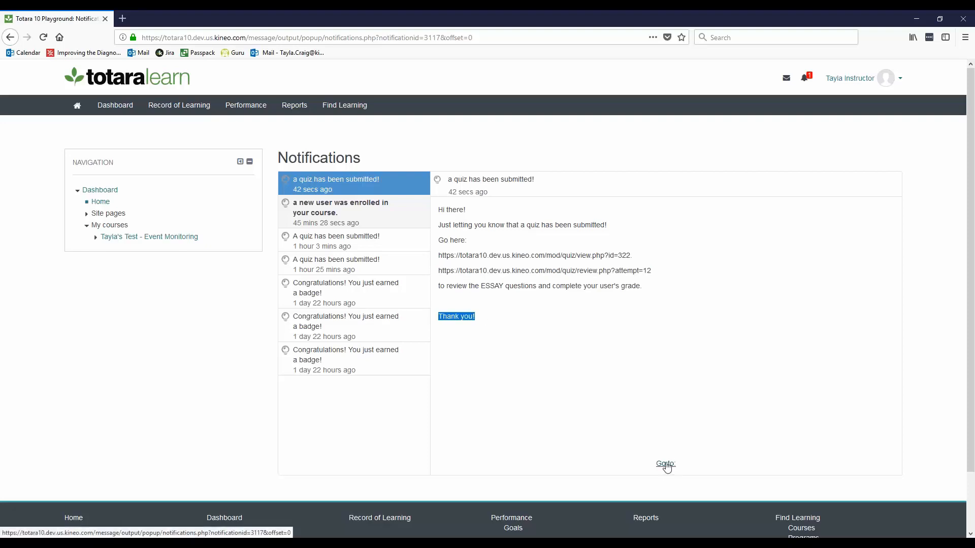
Load the quiz attempt review link copied from the notification message and review the learner's answers to both questions
drag(651, 271, 438, 271)
key(ctrl+c)
click(381, 39)
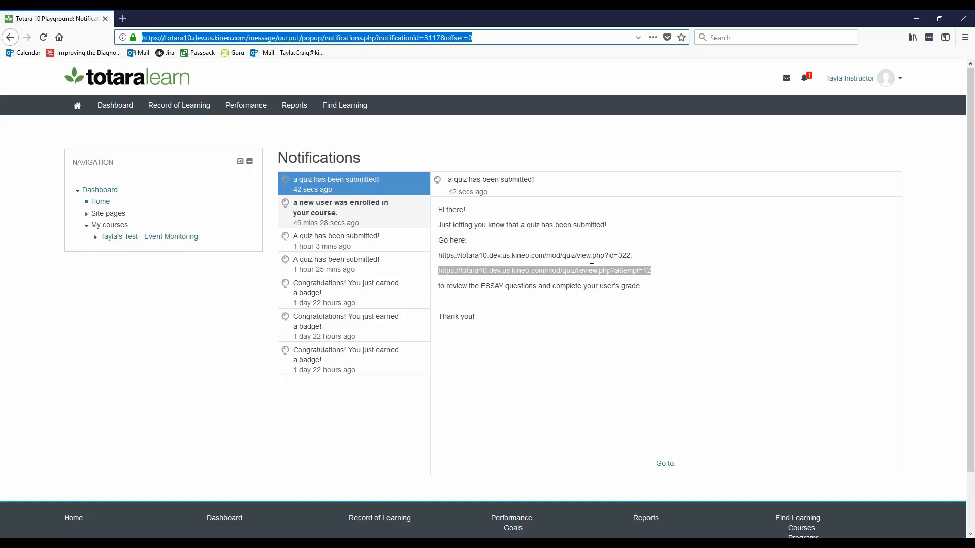
key(ctrl+v)
key(Return)
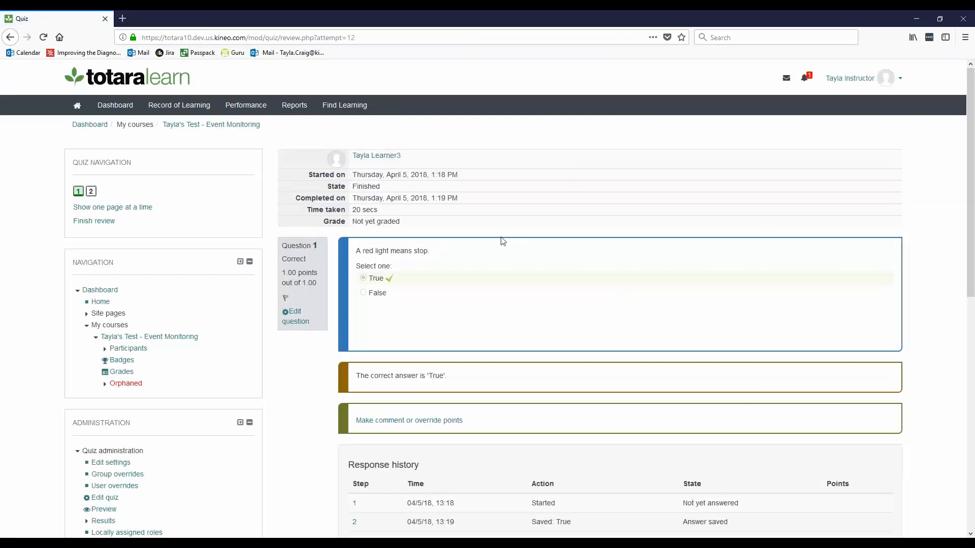
scroll(503, 241, down, 8)
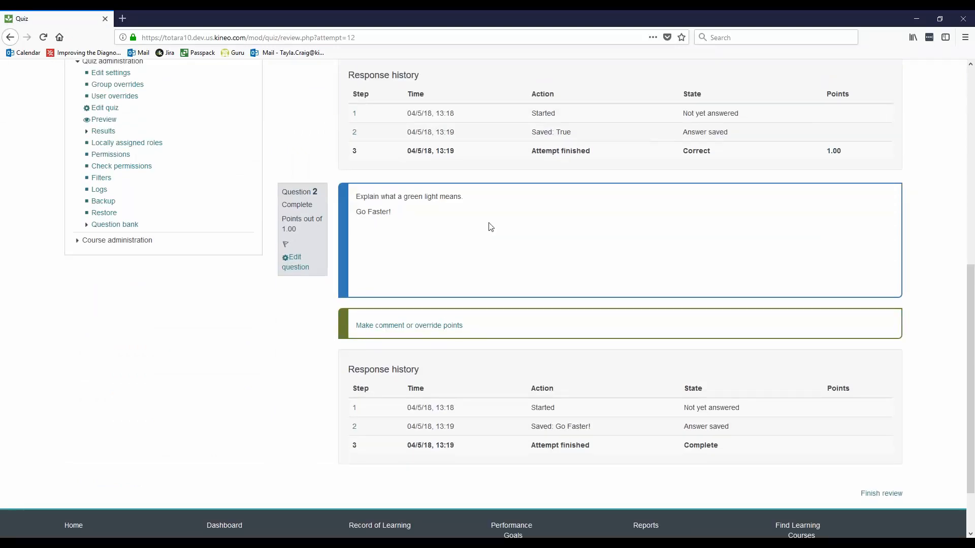
scroll(550, 352, down, 2)
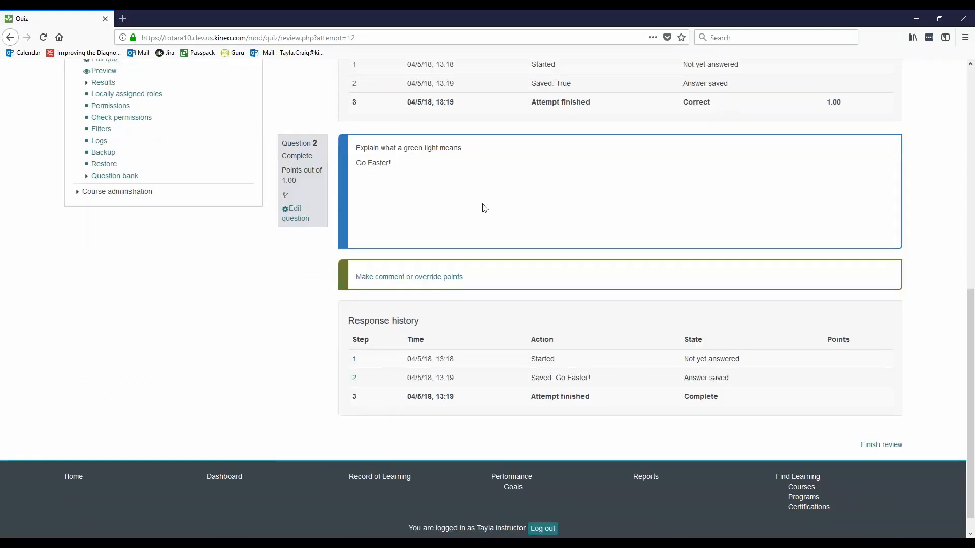
scroll(476, 214, up, 9)
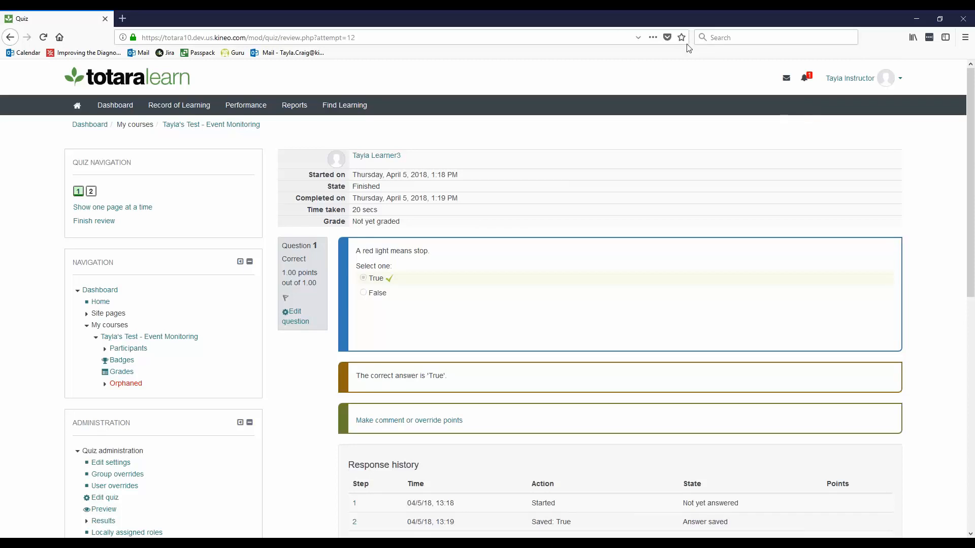
Open the notification preferences from the instructor's user preferences
click(880, 83)
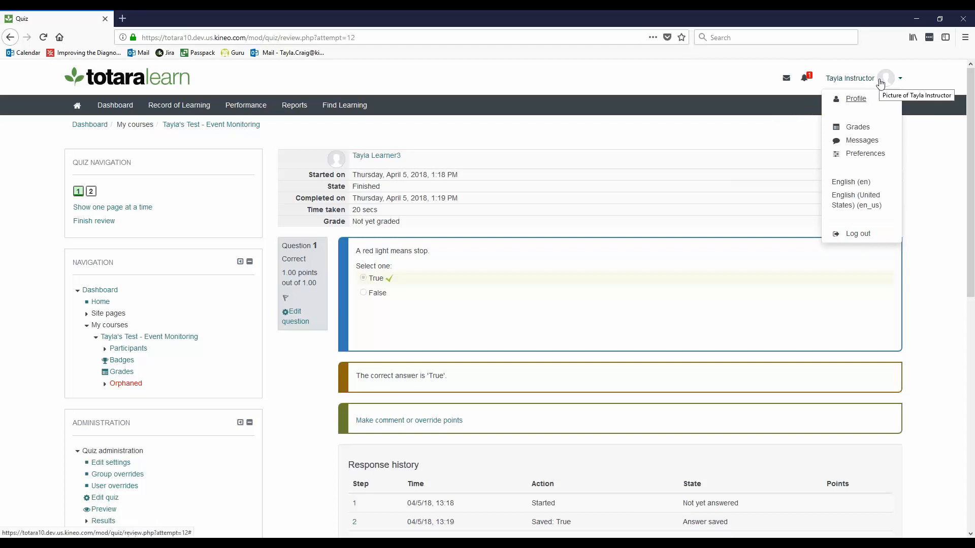
click(859, 162)
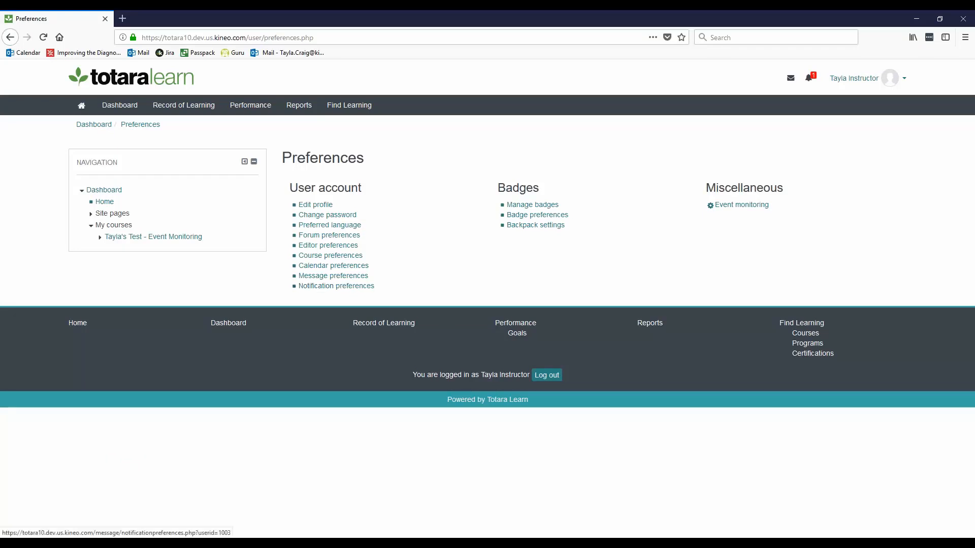
click(351, 287)
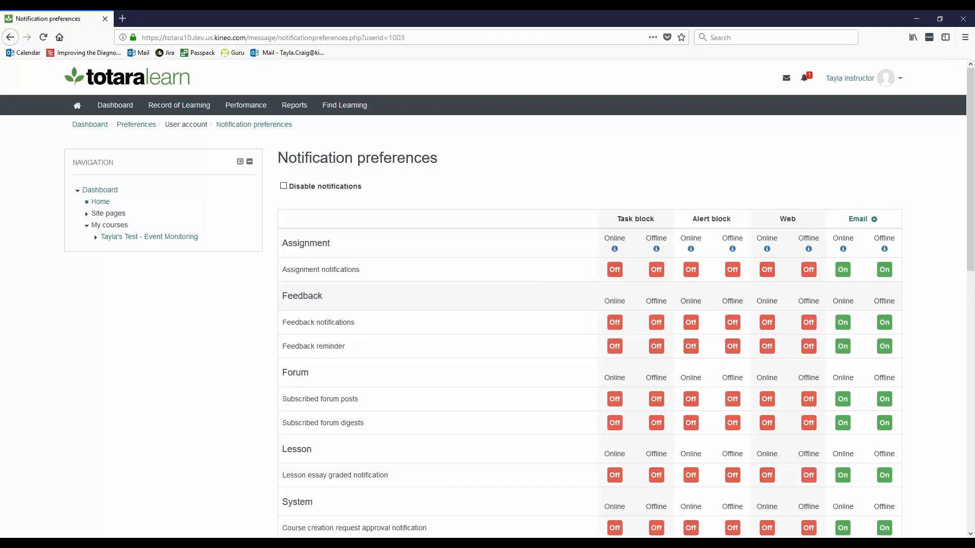
key(ctrl+f)
key(ctrl+d)
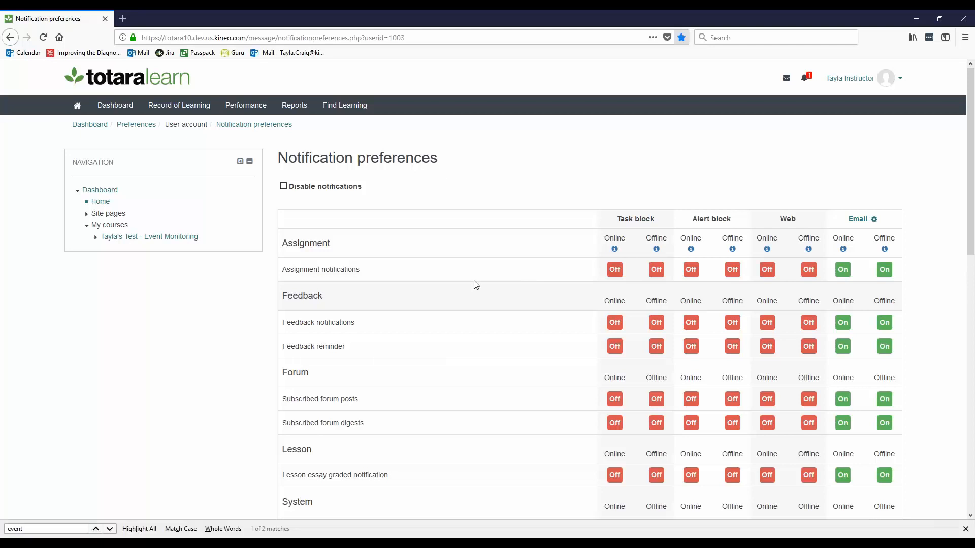
click(691, 140)
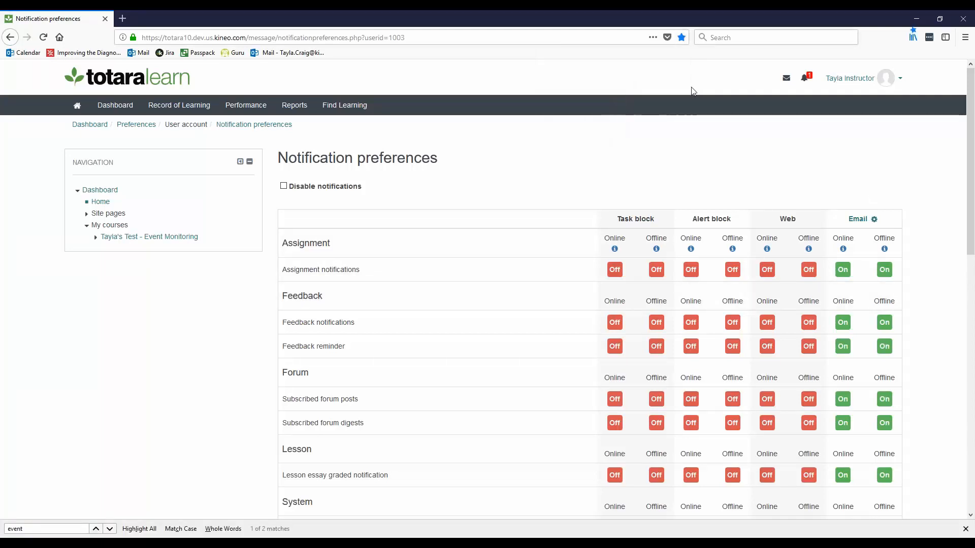
click(682, 39)
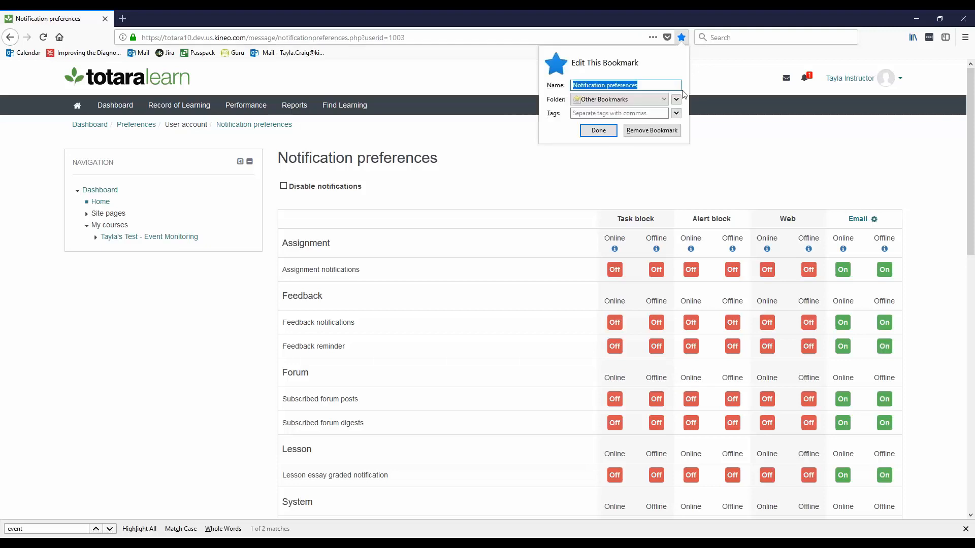
click(645, 131)
Search the page for "Event" and examine the Event monitor delivery settings for notifications of rule subscriptions
key(ctrl+f)
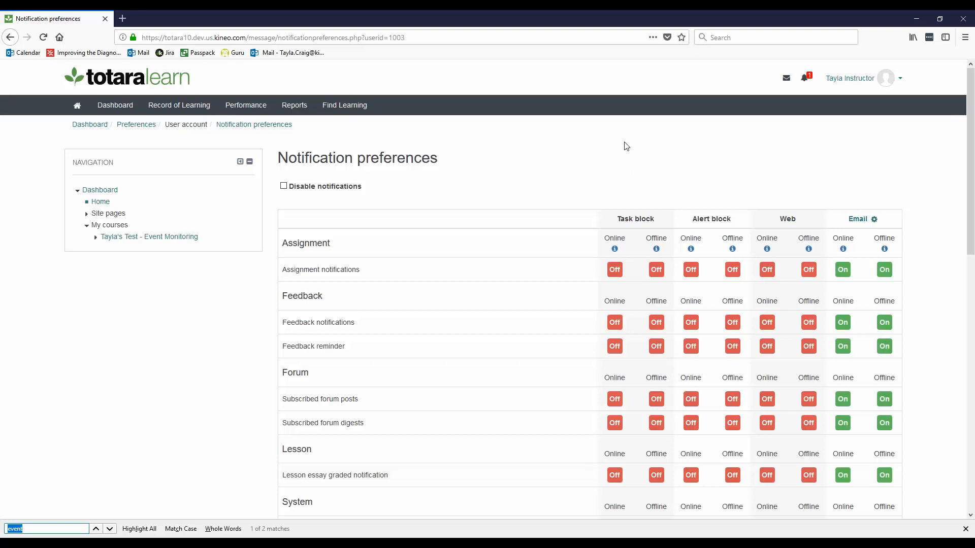
drag(23, 533, 5, 523)
text(Event)
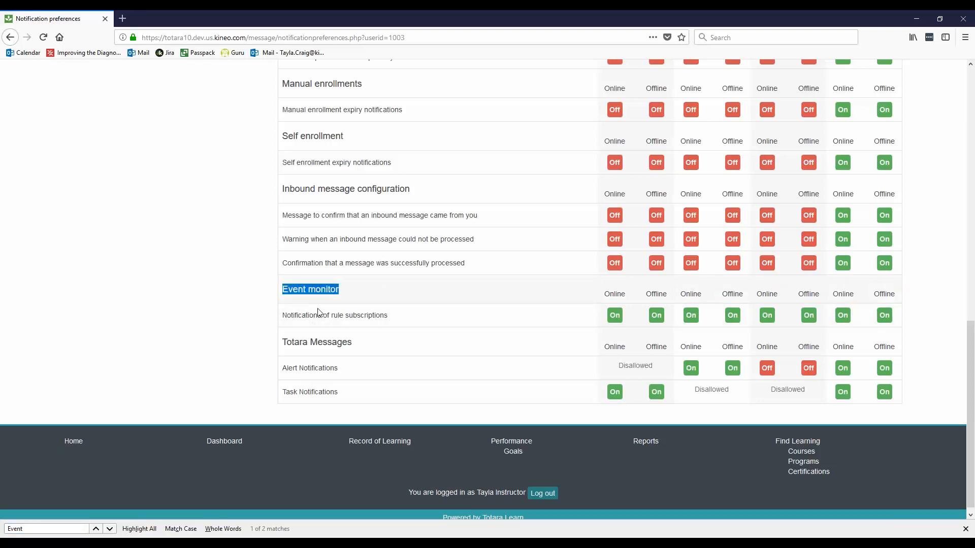
drag(302, 316, 428, 315)
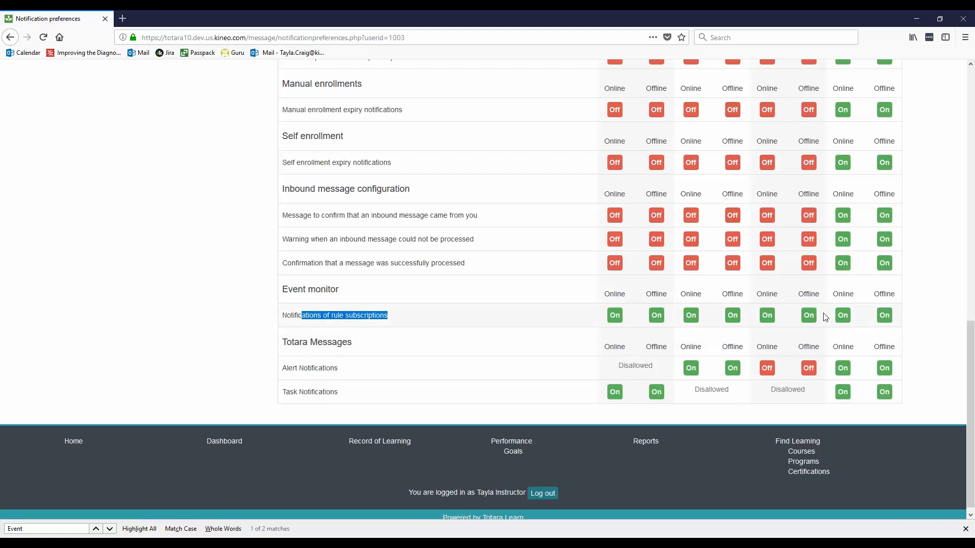
scroll(823, 322, up, 15)
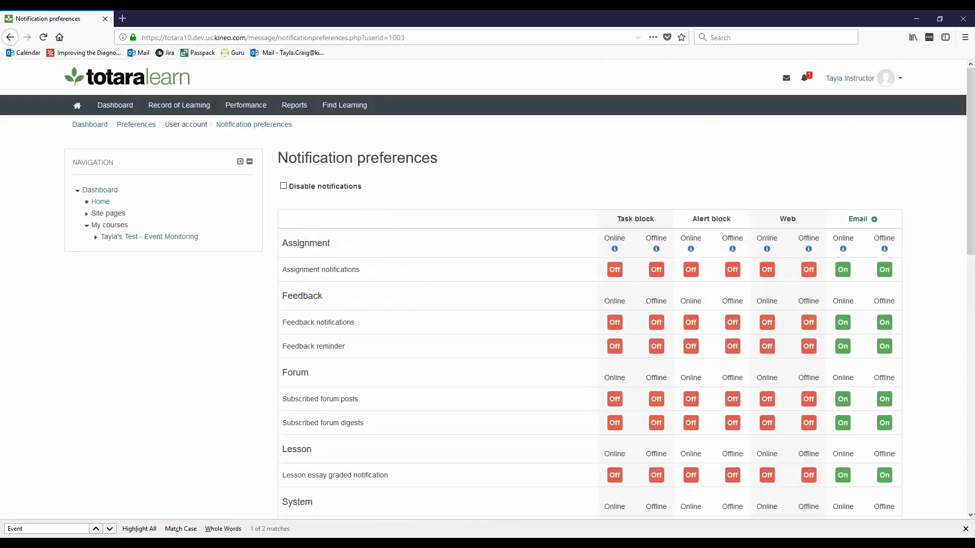
Switch to the administrator's Chrome window, return to the event monitoring rules page, and check the administrator's notifications list
key(alt+Tab)
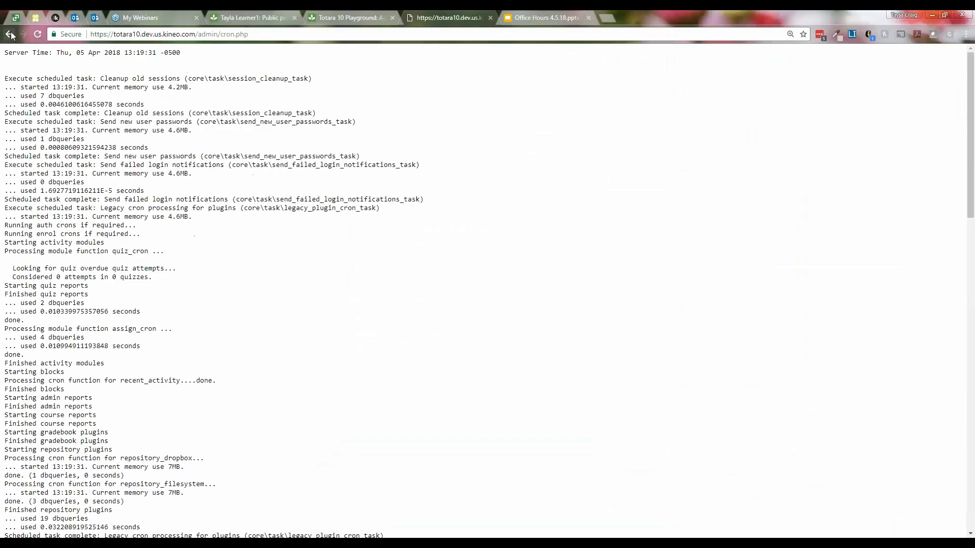
key(alt+Left)
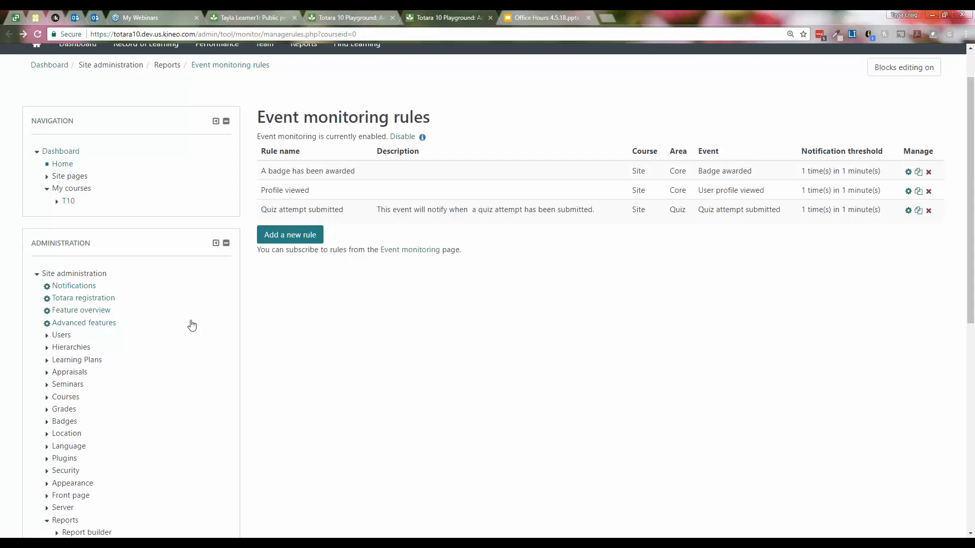
scroll(802, 78, up, 1)
click(849, 63)
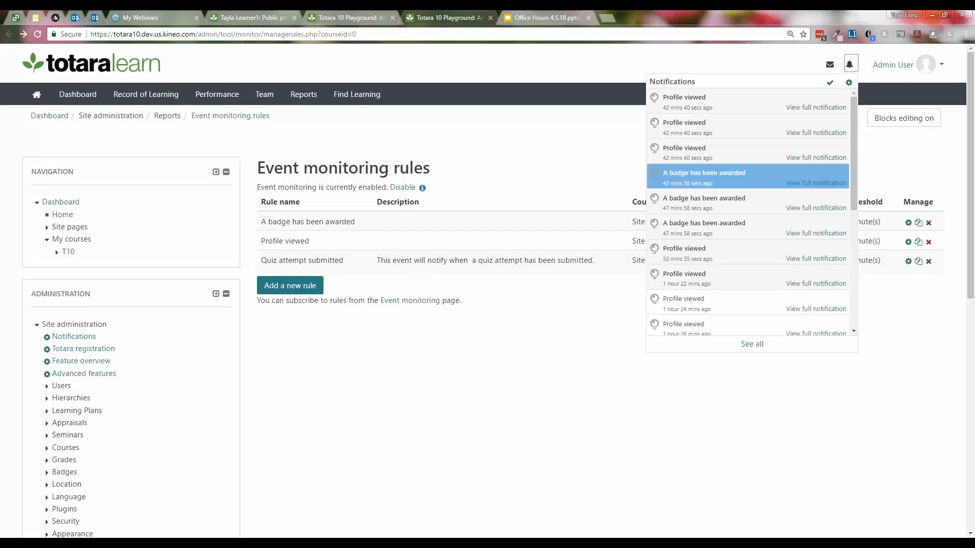
click(432, 257)
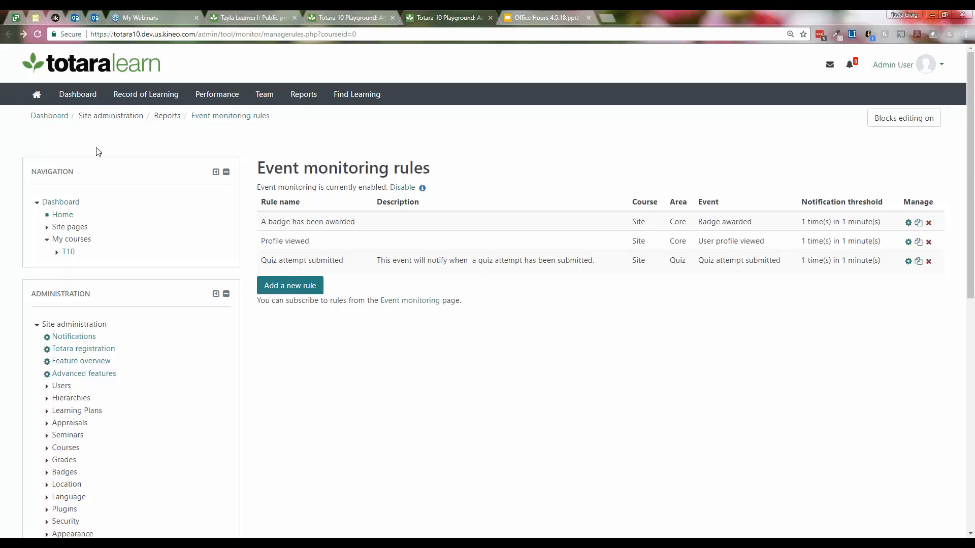
Switch to the Office Hours 4.5.18.pptx presentation in Google Slides and select the closing "Thank you" slide
click(524, 20)
click(61, 347)
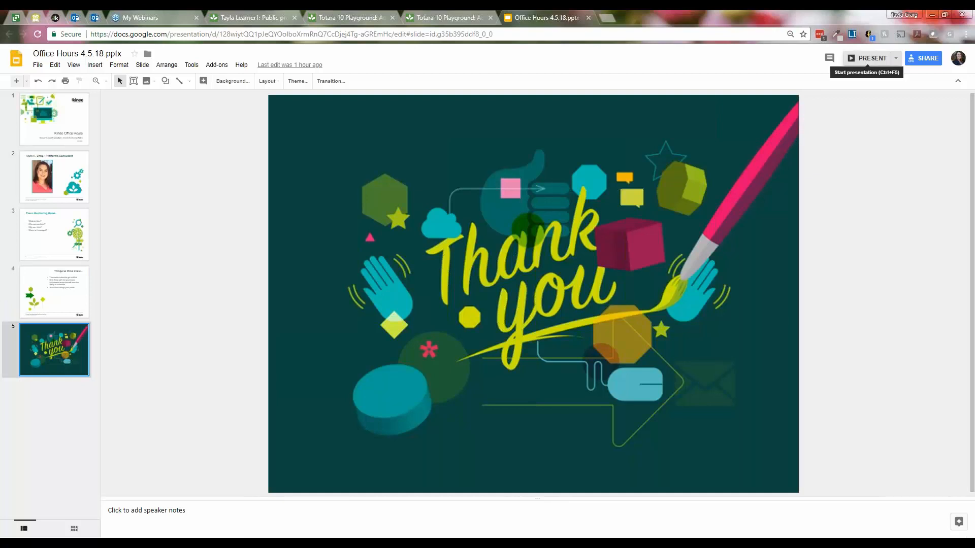